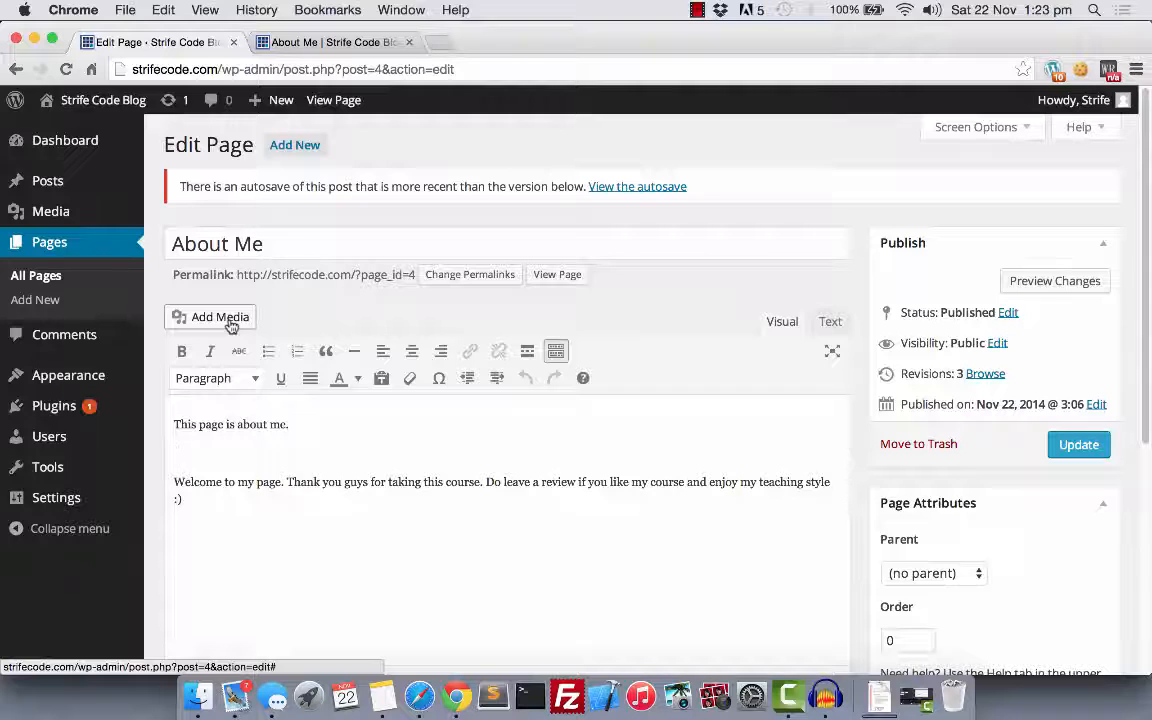
Step: Open the media library to insert media into the About Me page
click(220, 317)
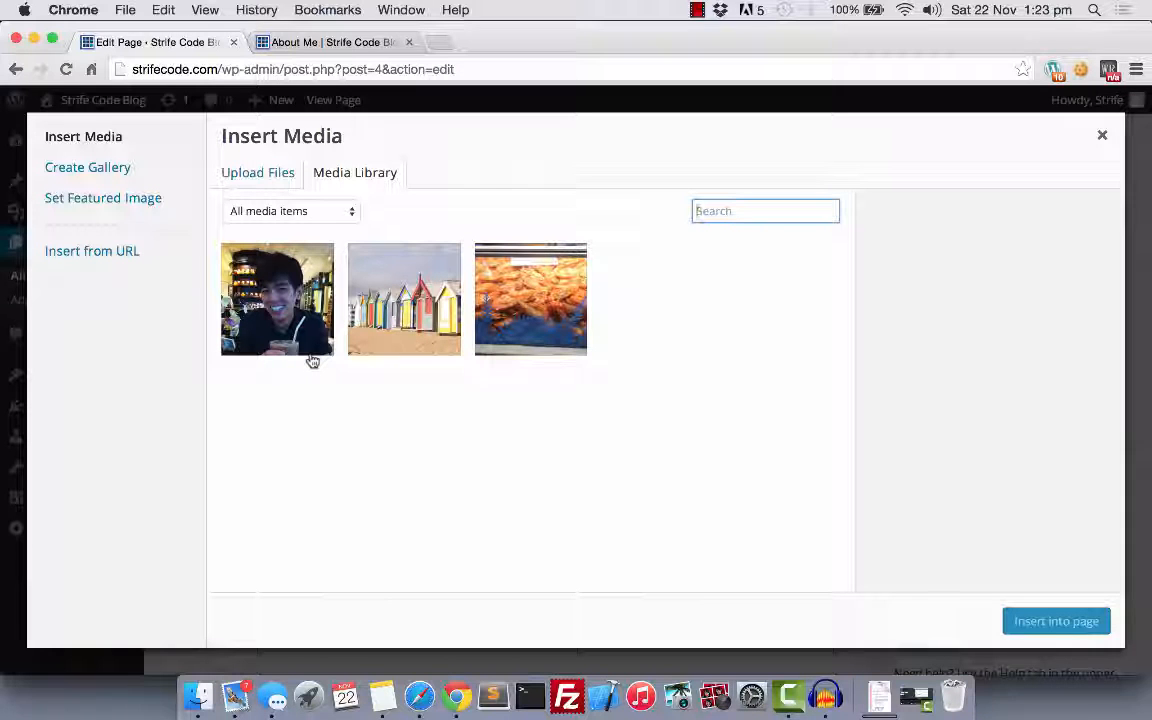
click(113, 167)
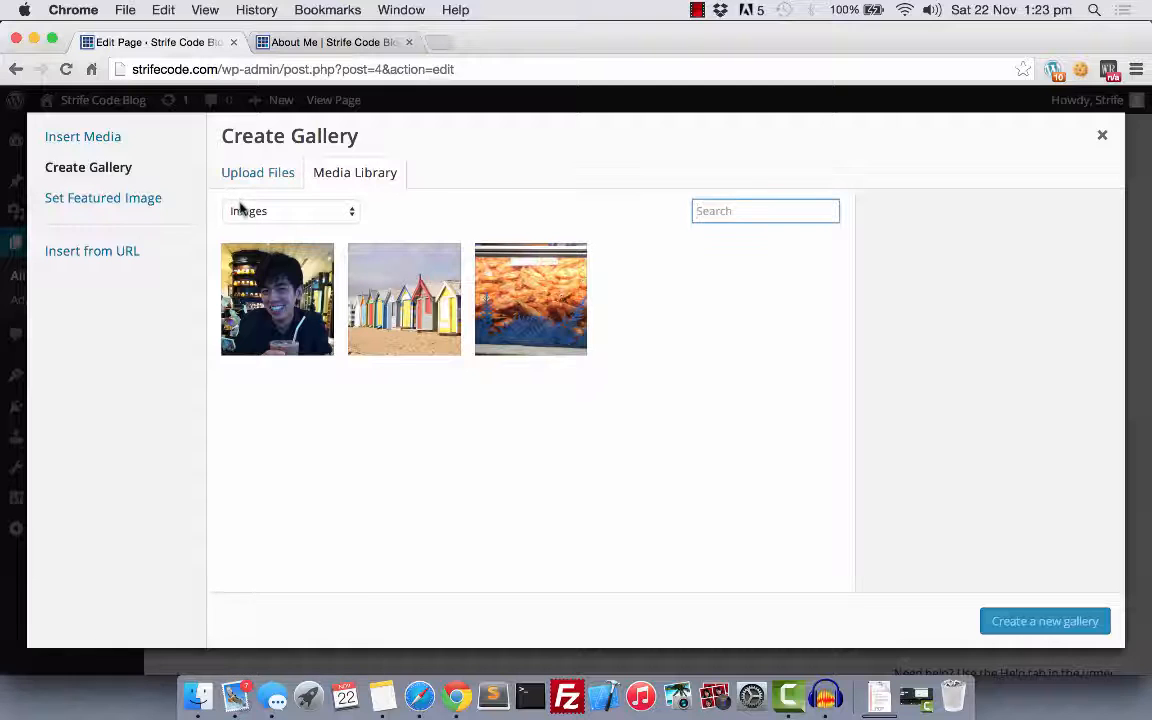
click(280, 255)
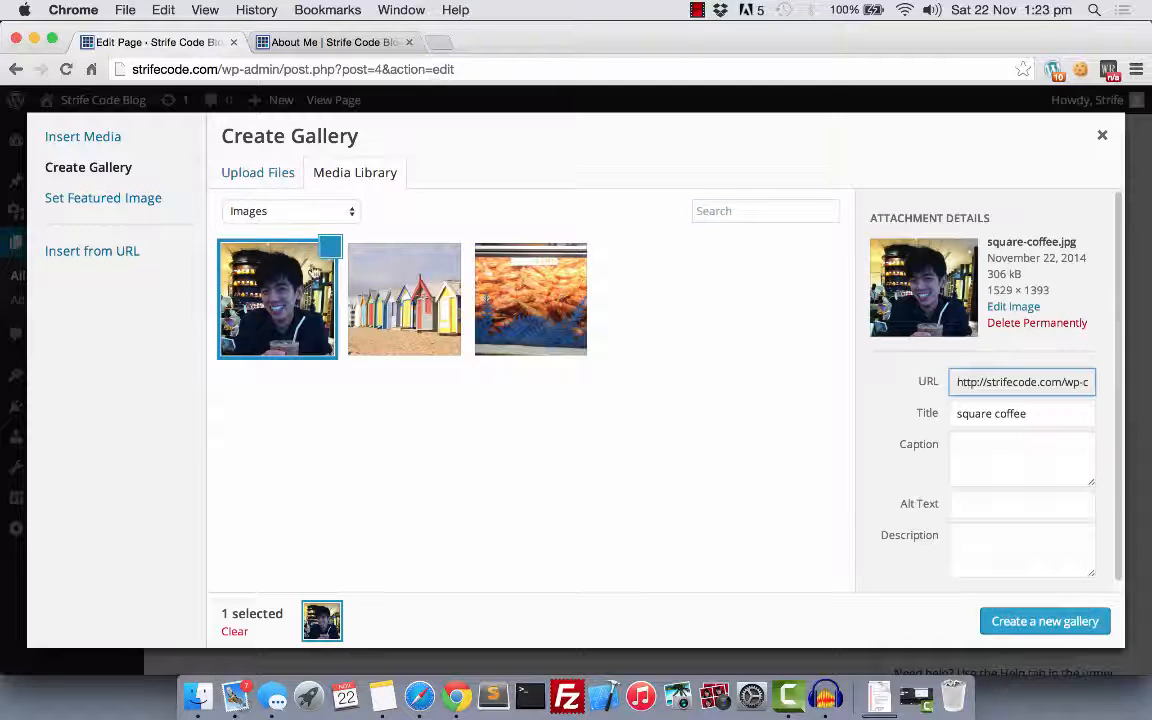
click(405, 270)
click(527, 291)
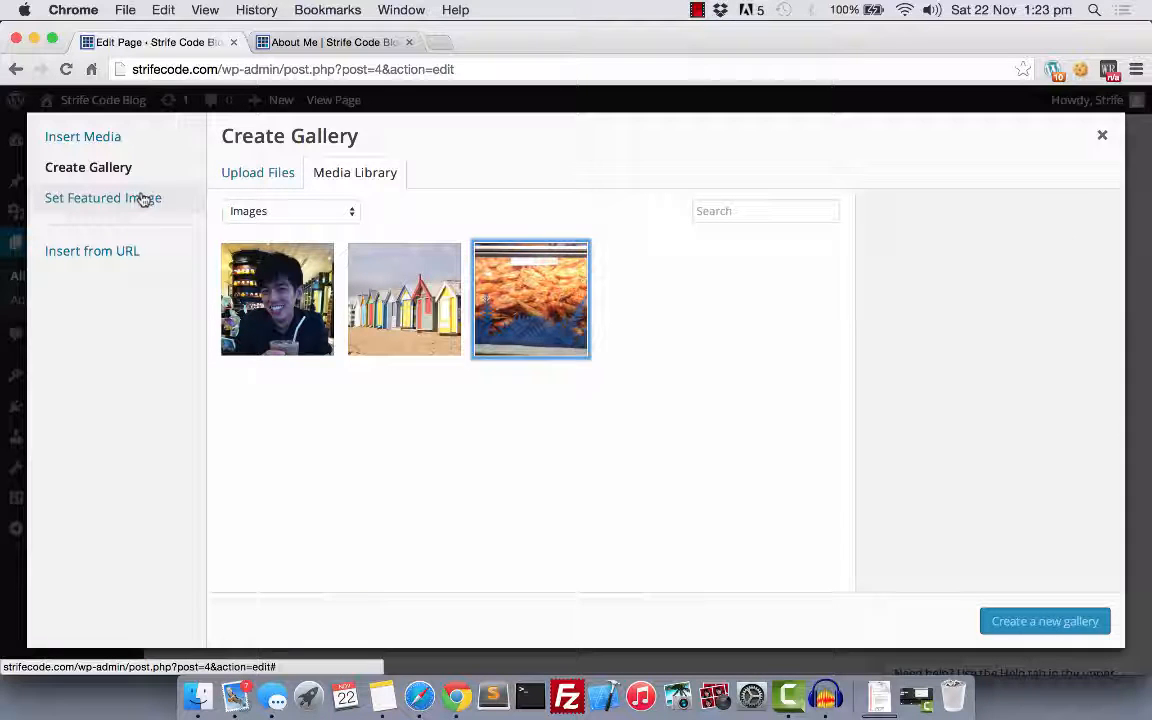
click(143, 199)
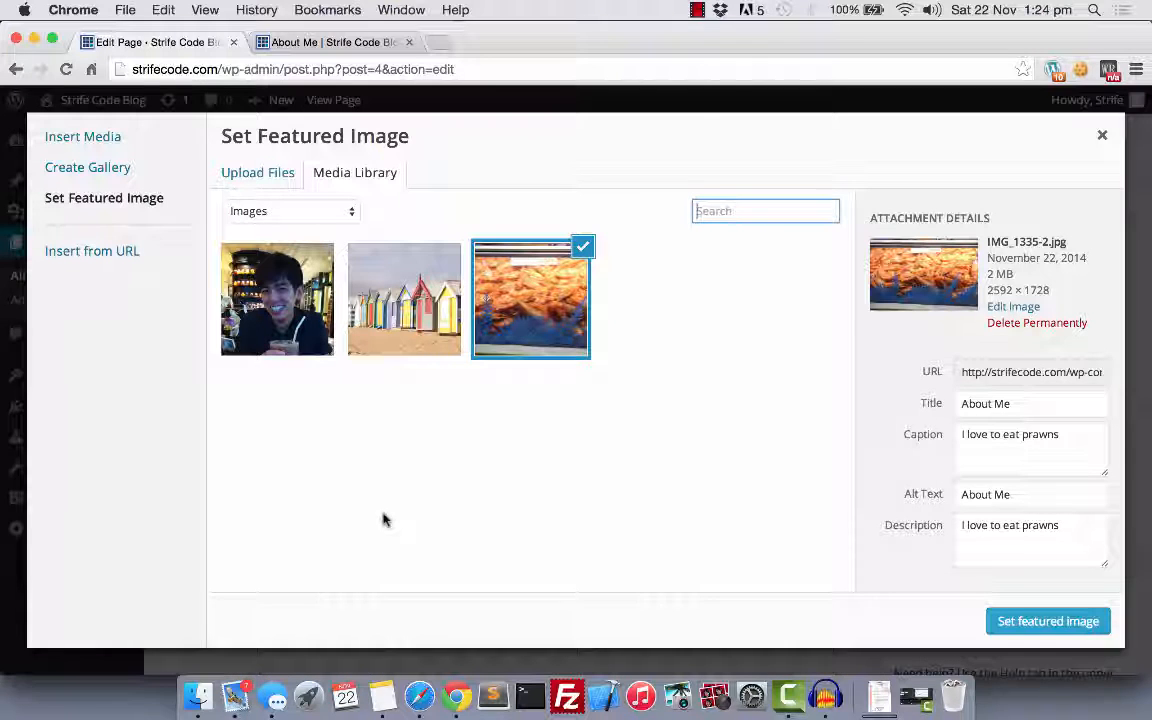
click(78, 138)
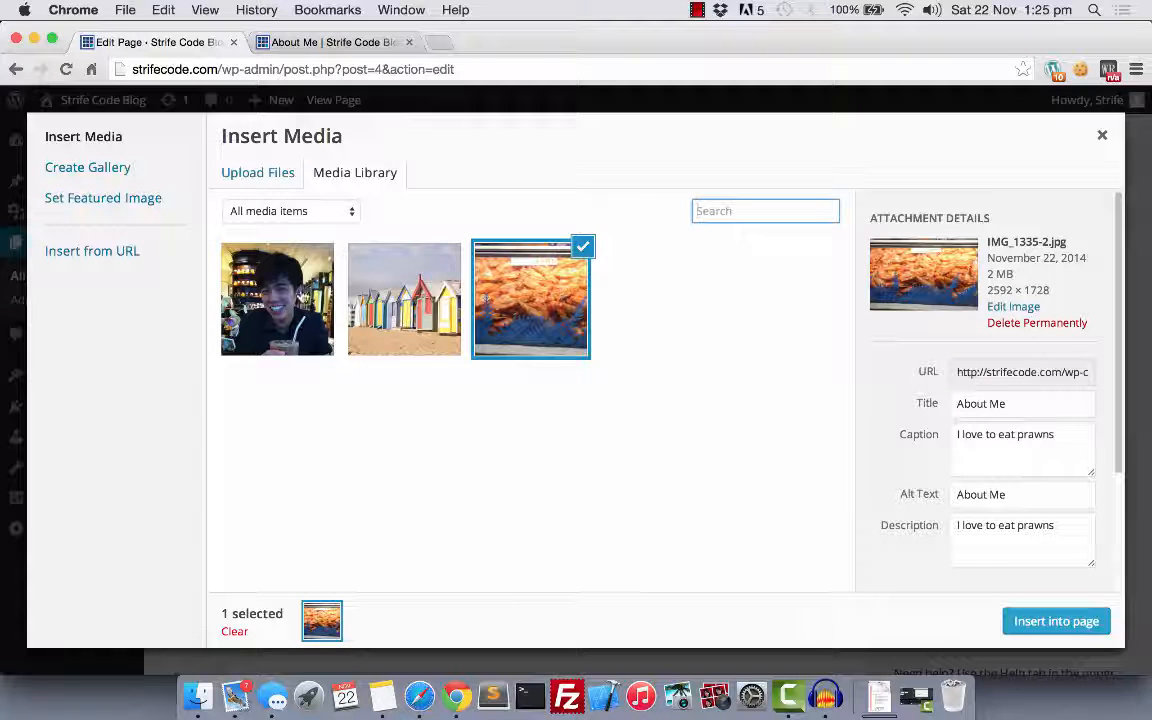
Step: Select the square-coffee.jpg photo and set its title, caption, alt text and description to "Me"
click(303, 295)
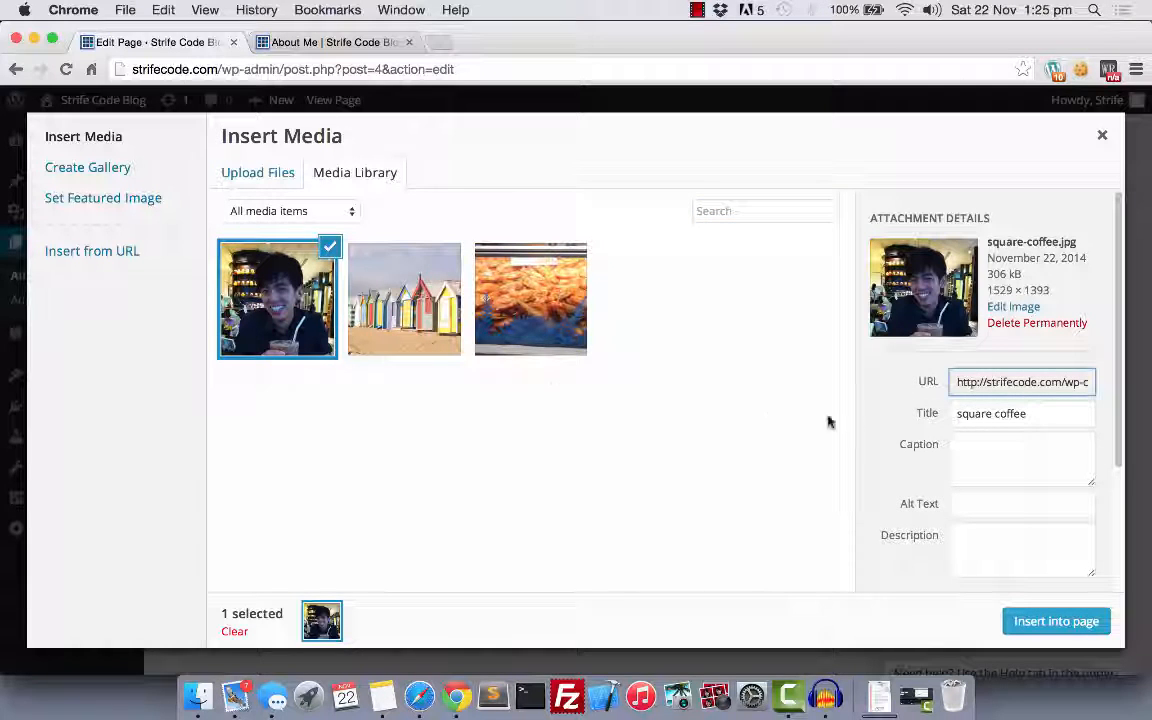
triple_click(1008, 420)
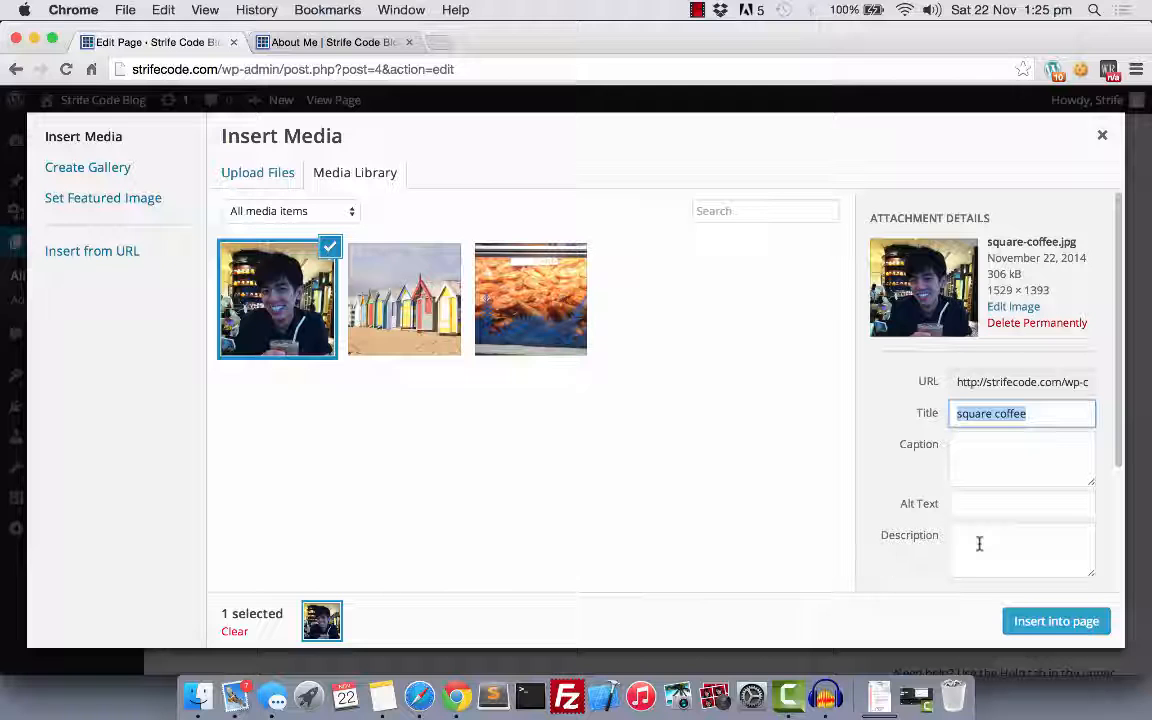
text(Me)
key(Tab)
text(Me)
key(Tab)
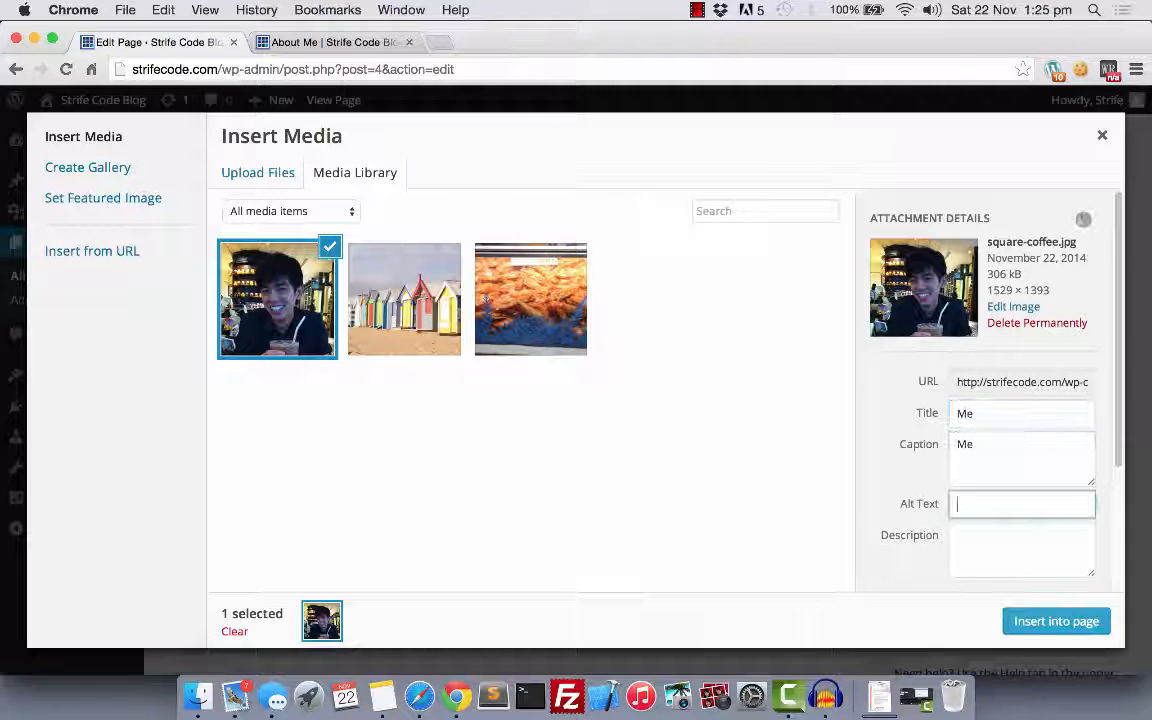
text(Me)
key(Tab)
text(Me)
Step: Insert the photo into the page with alignment None, link None and size Thumbnail – 150 × 150
scroll(1031, 460, down, 4)
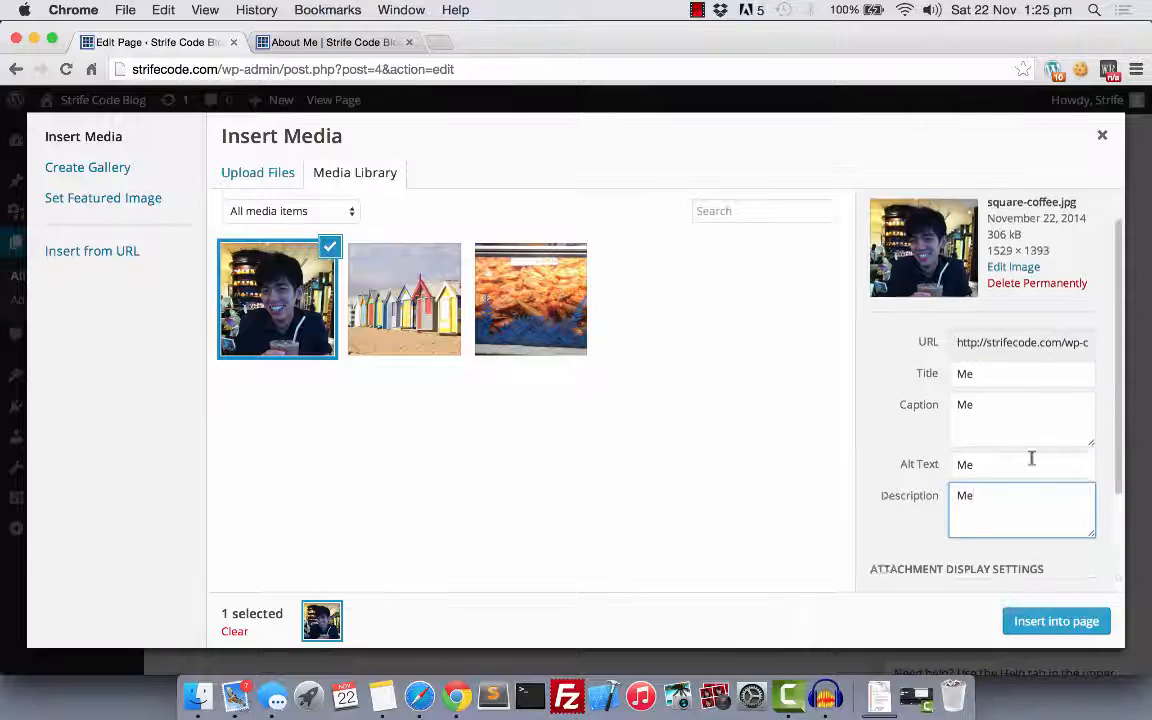
scroll(1034, 466, down, 1)
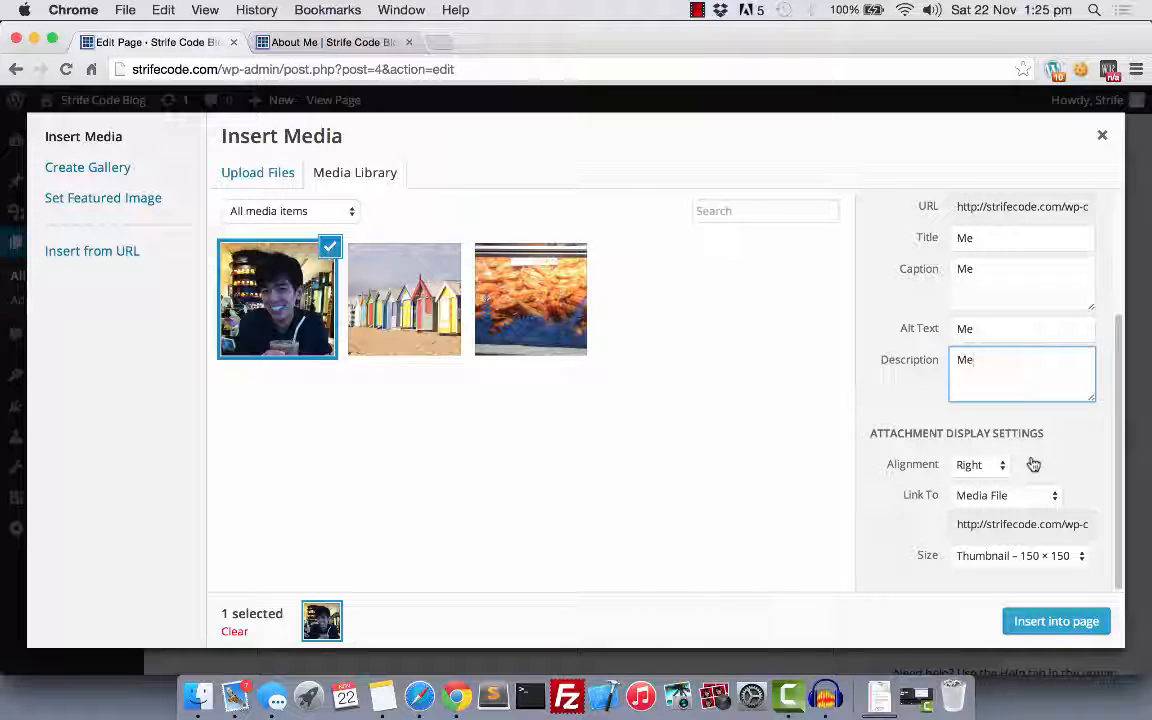
click(975, 465)
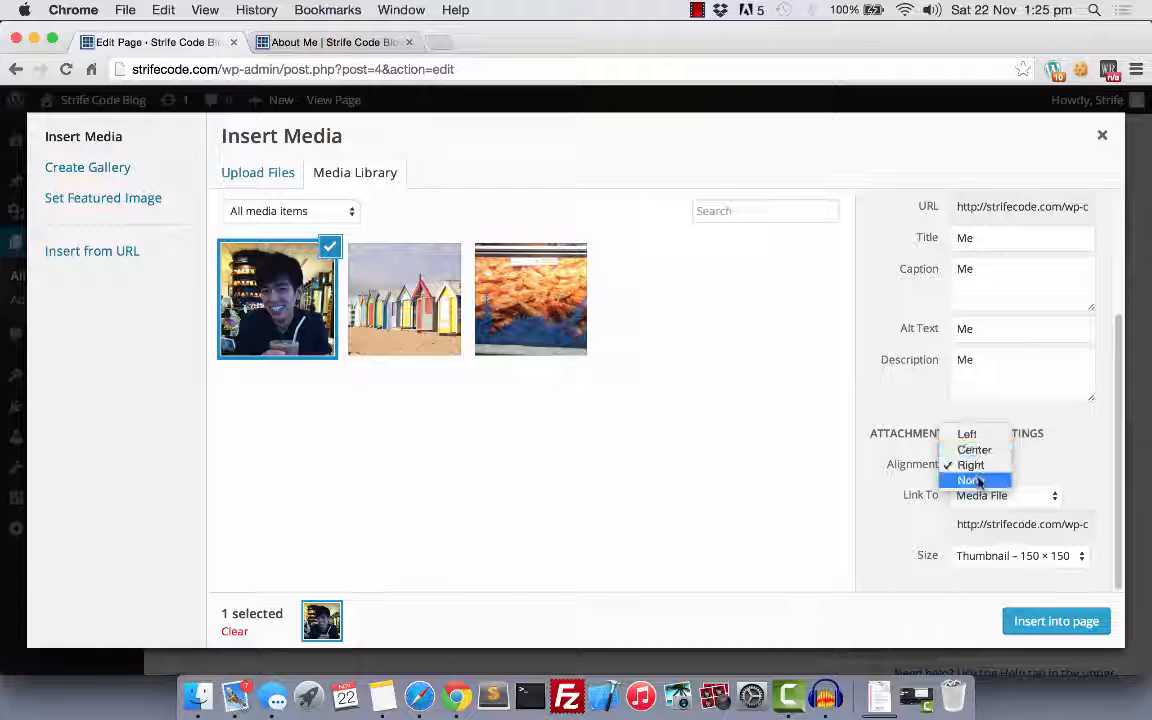
click(972, 481)
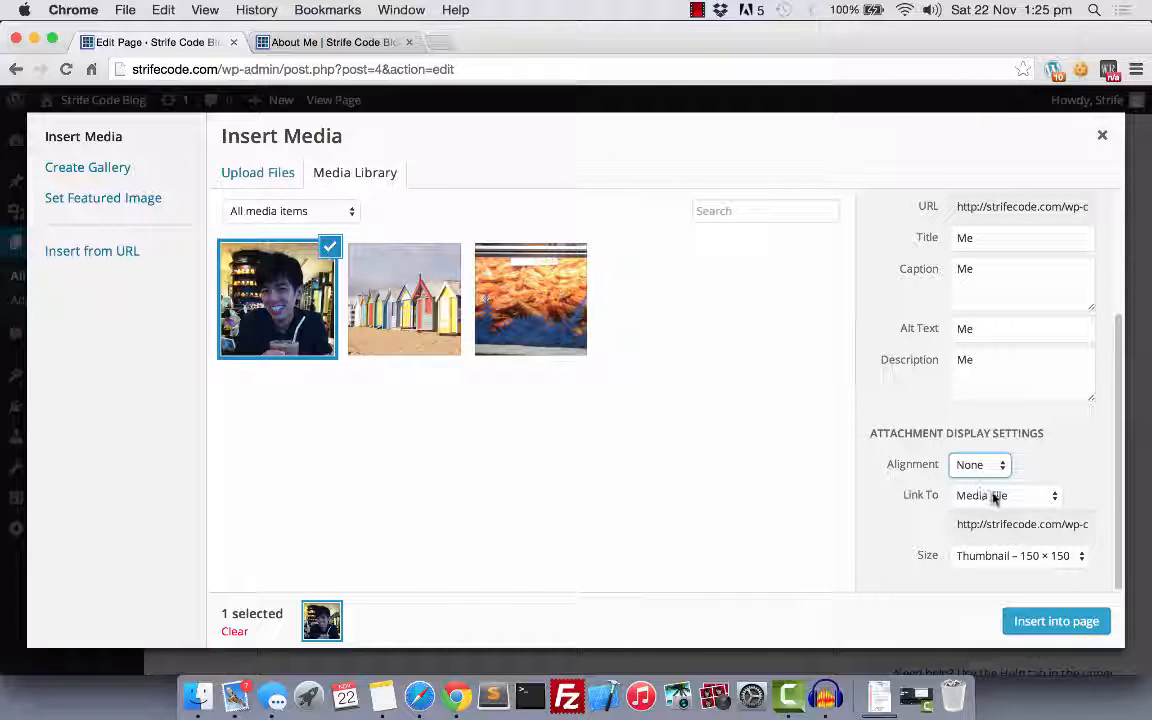
click(994, 497)
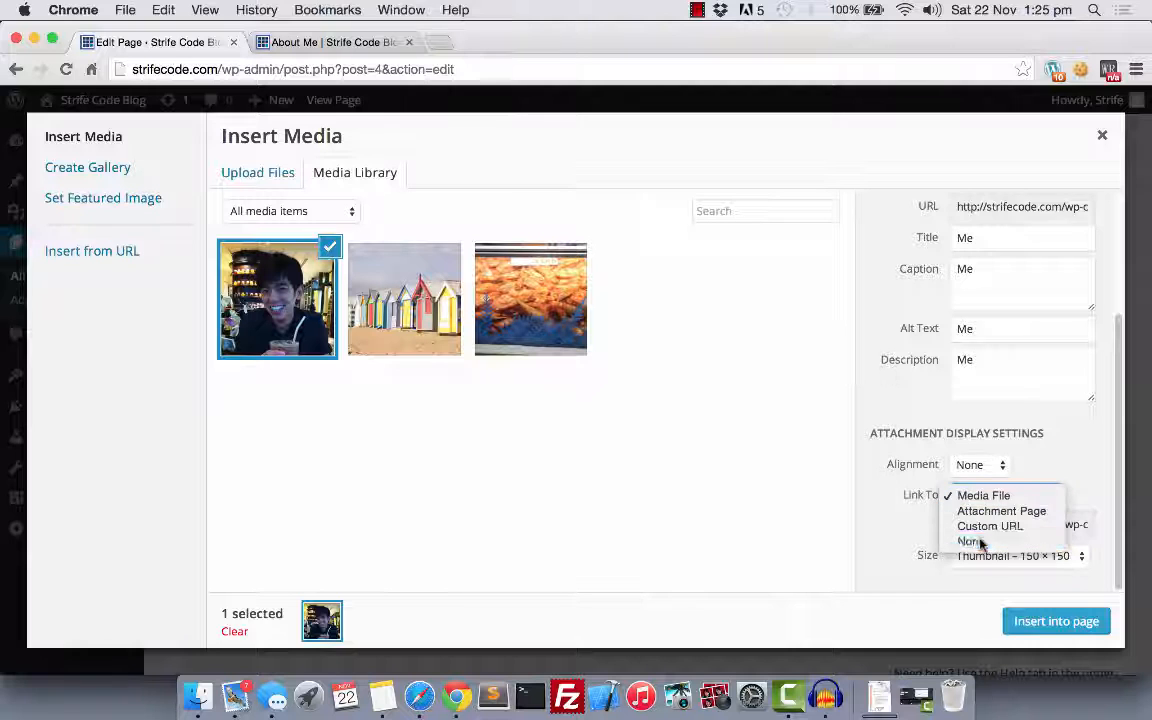
click(972, 541)
click(980, 557)
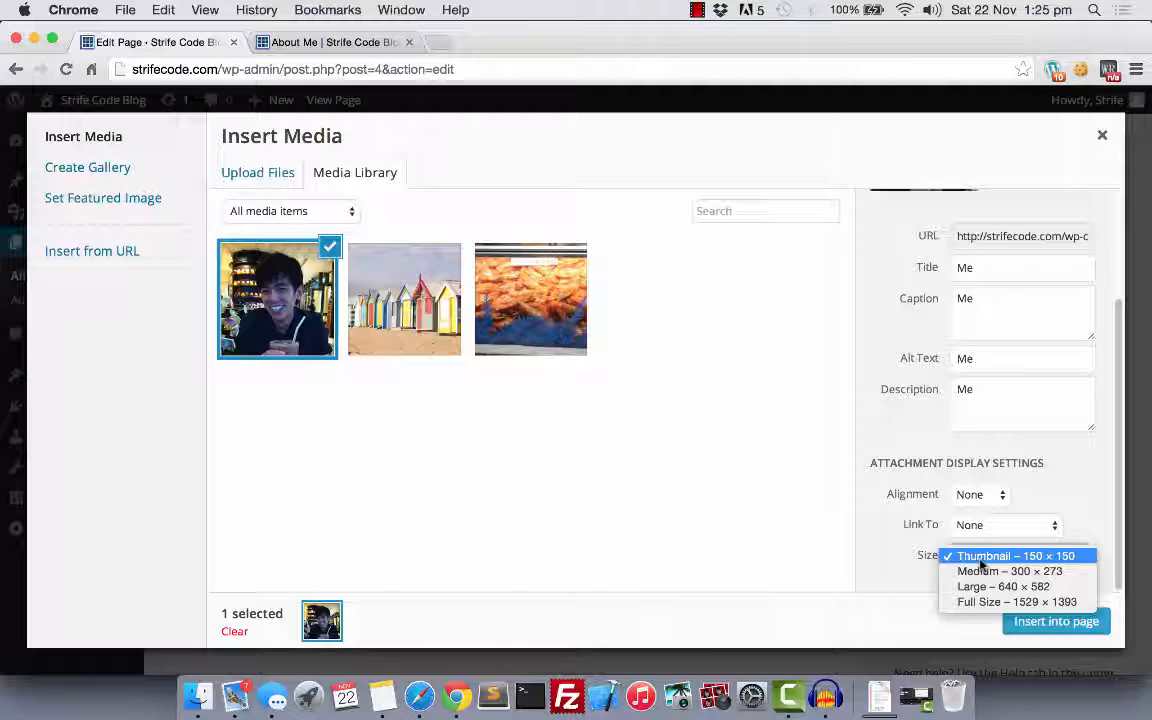
click(980, 558)
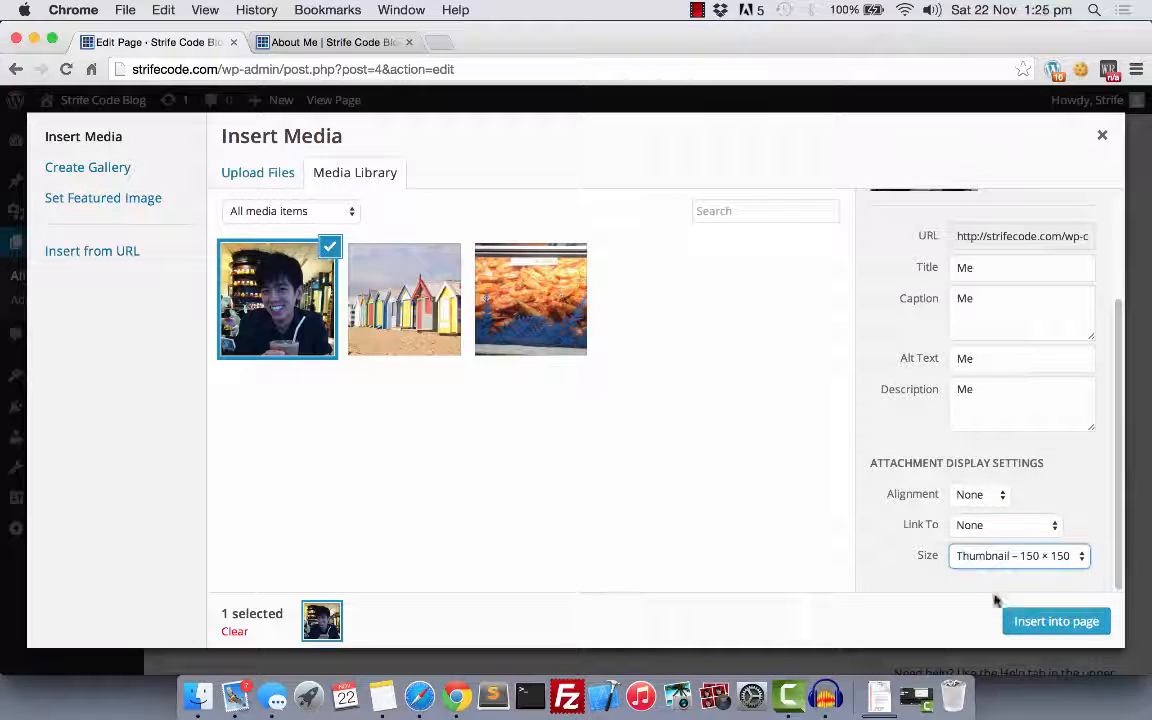
click(1013, 623)
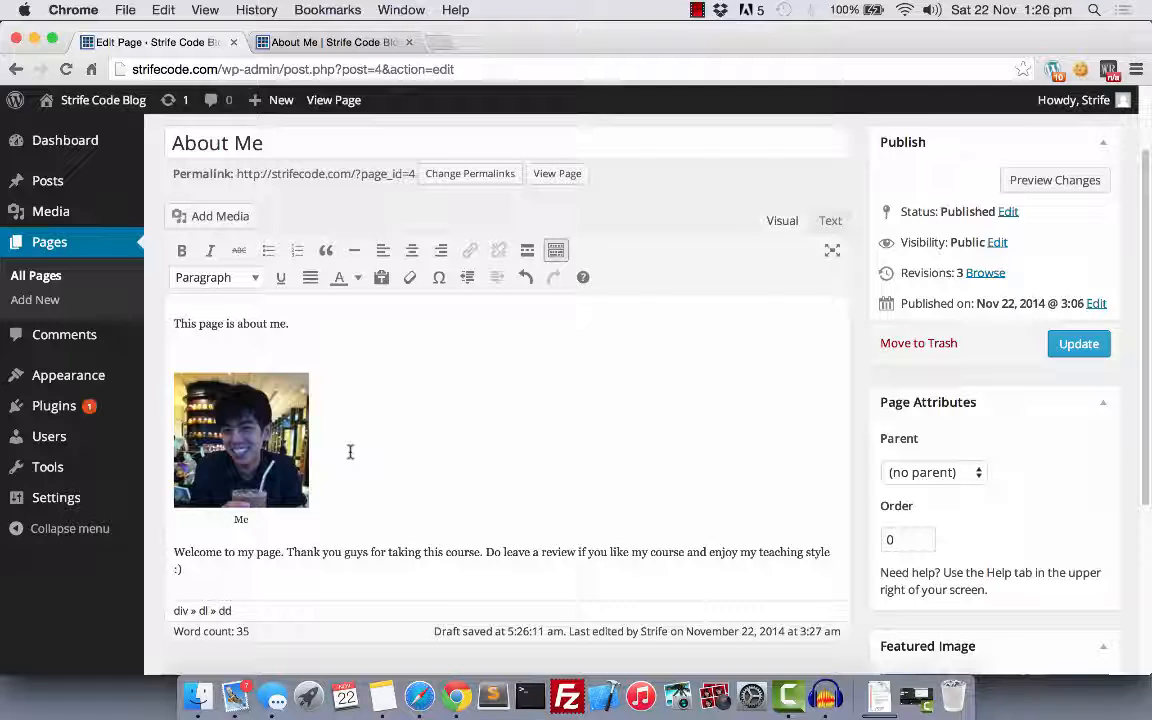
Step: Edit the inserted photo's details to clear its alternative text and caption, and apply the update
click(200, 385)
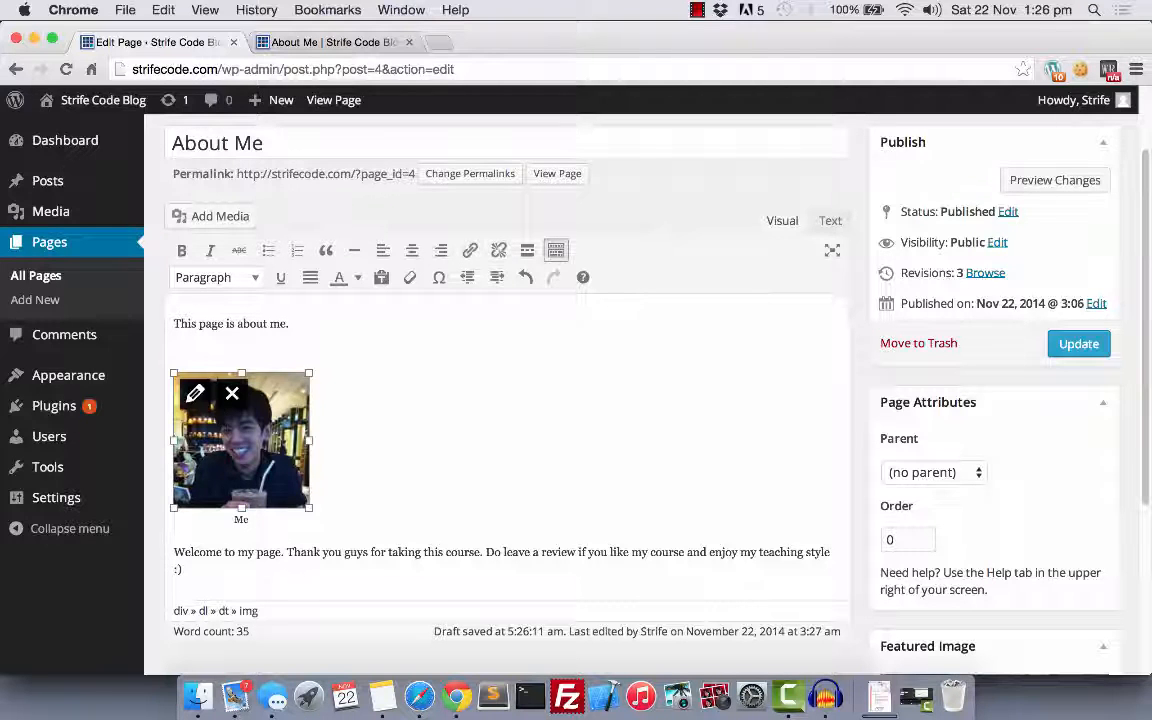
click(196, 399)
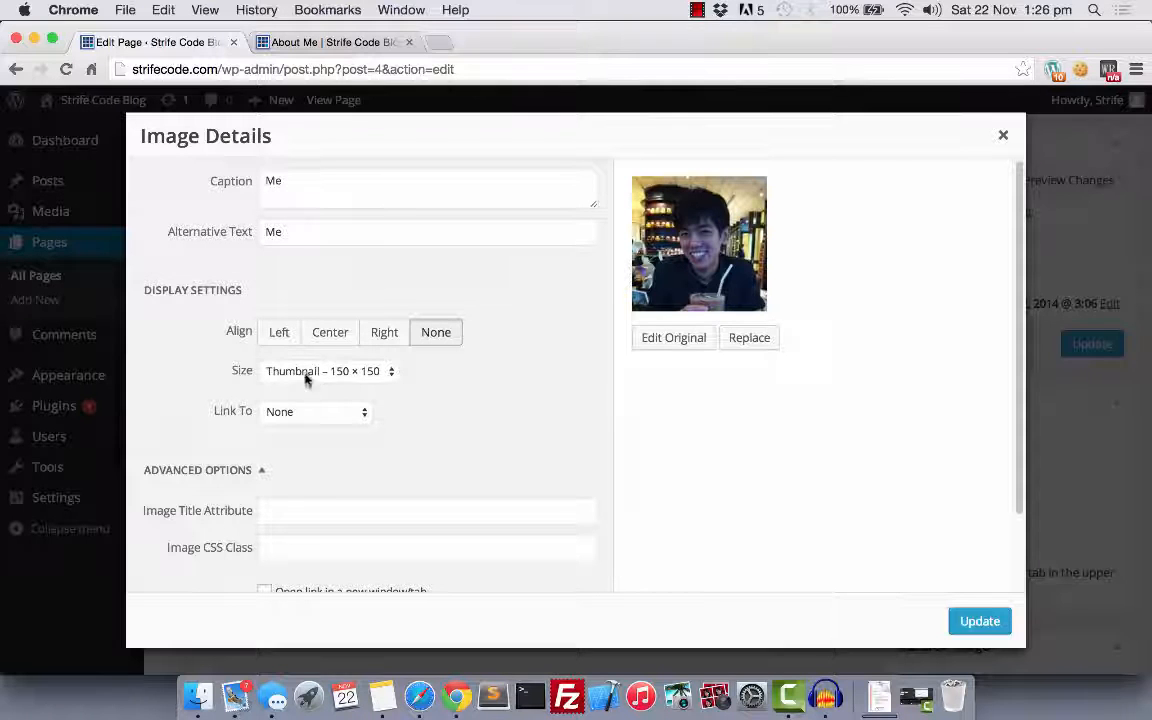
click(298, 411)
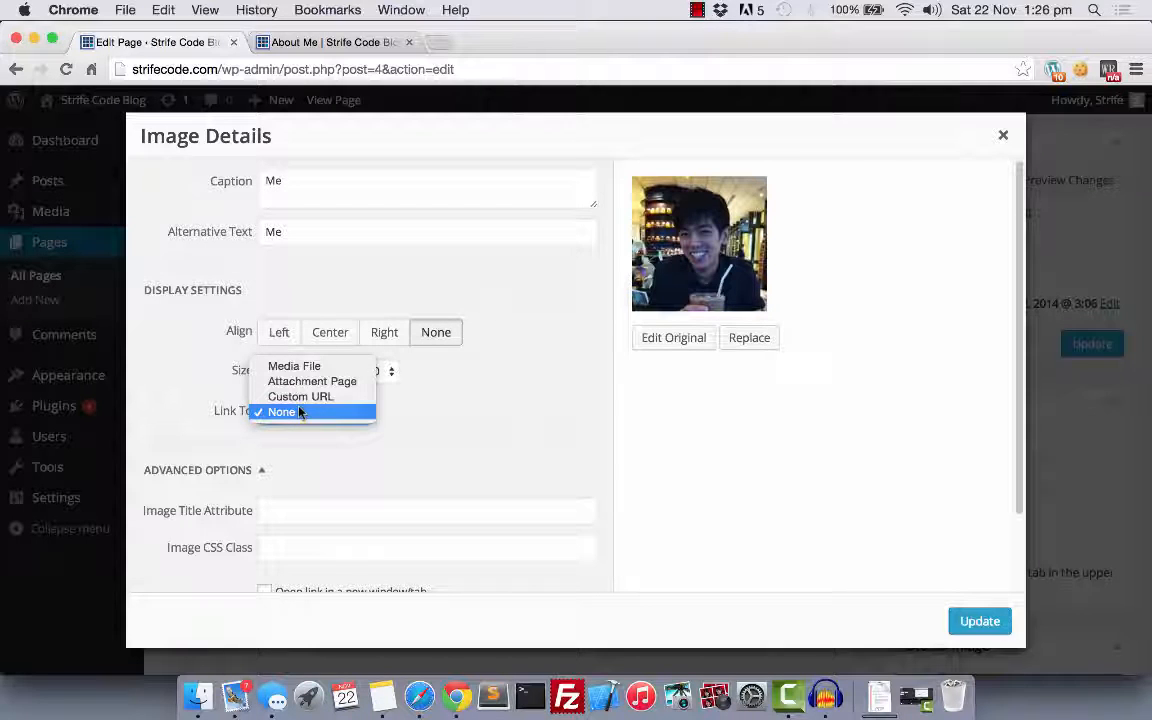
click(426, 421)
scroll(426, 421, down, 3)
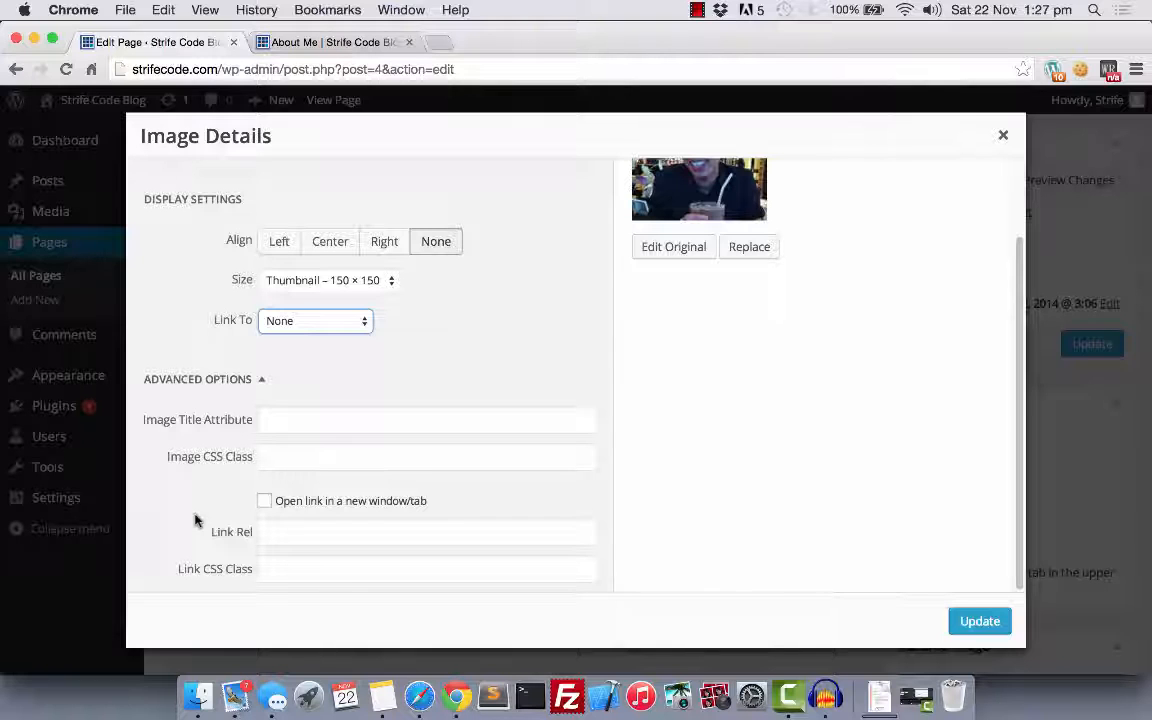
scroll(516, 388, up, 2)
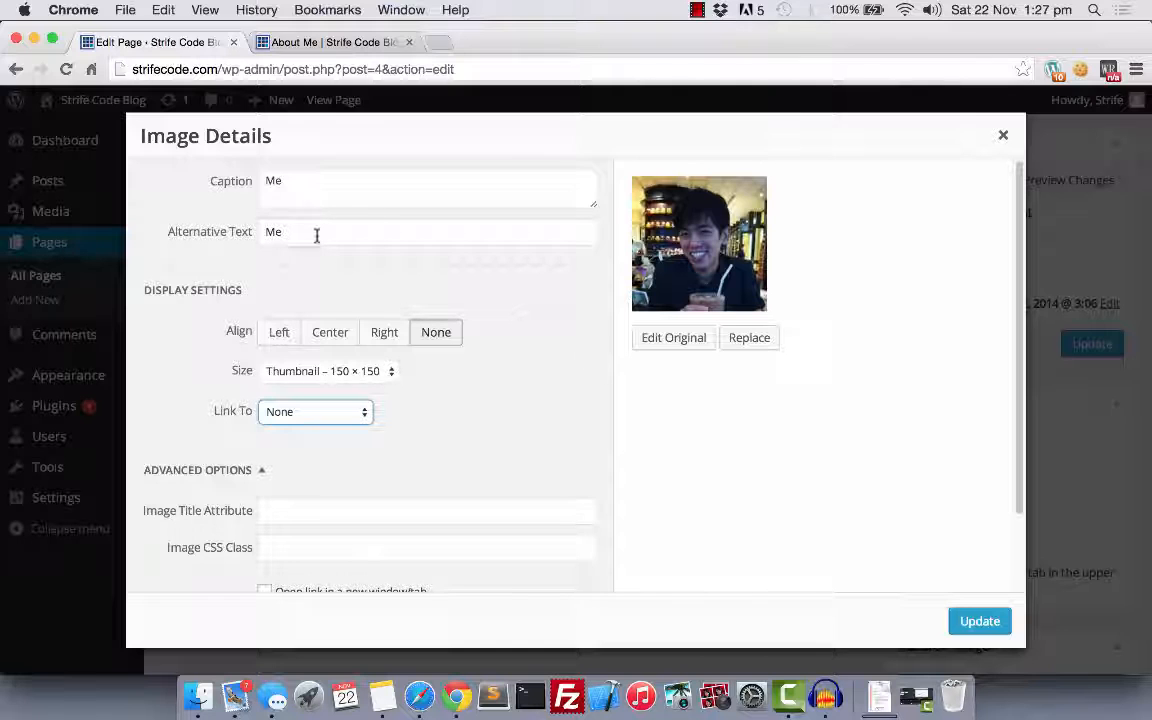
drag(316, 235, 247, 237)
key(BackSpace)
drag(342, 185, 236, 192)
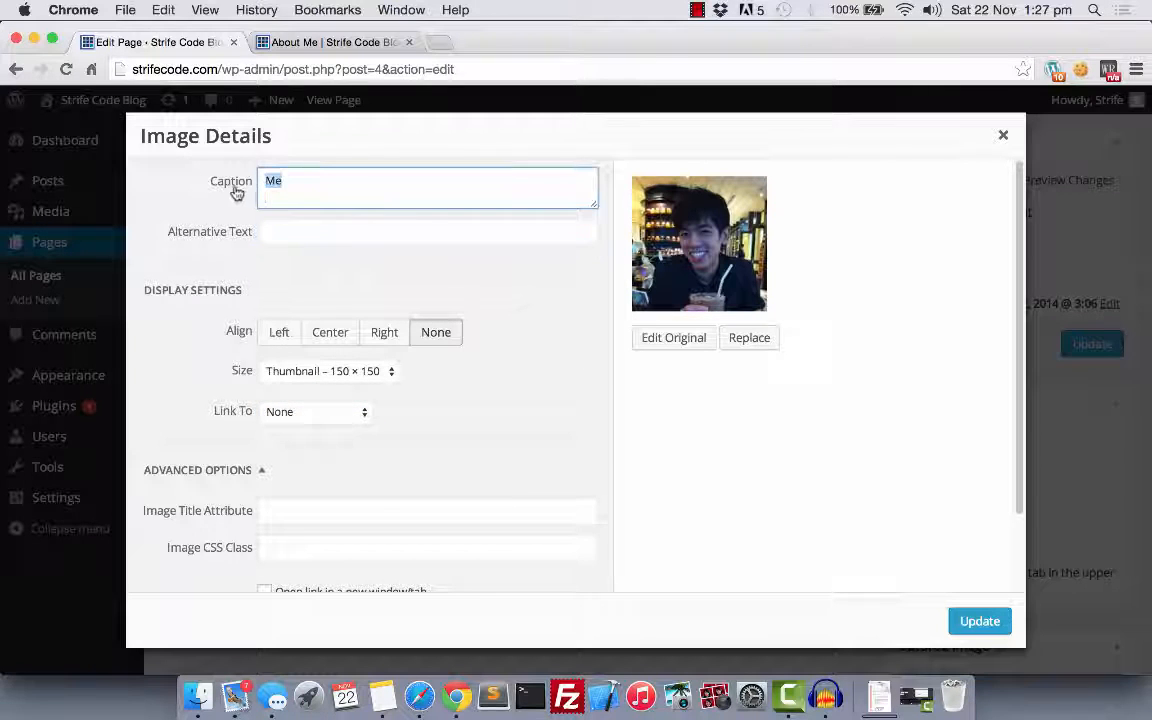
key(BackSpace)
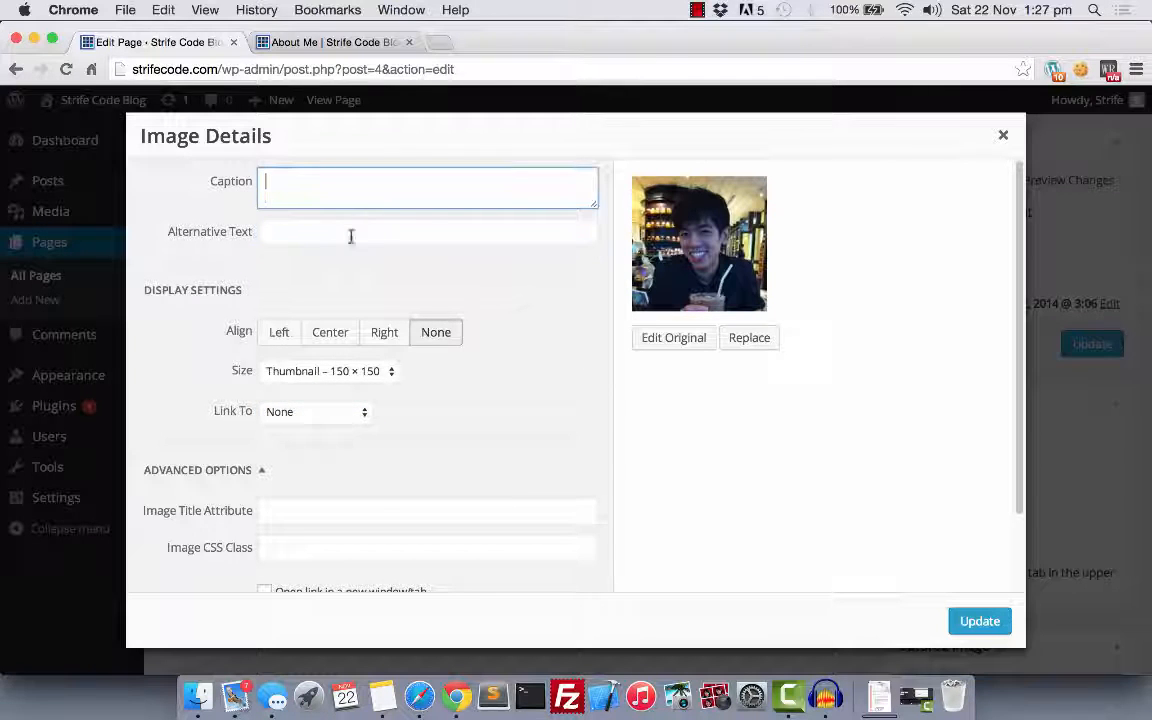
click(962, 623)
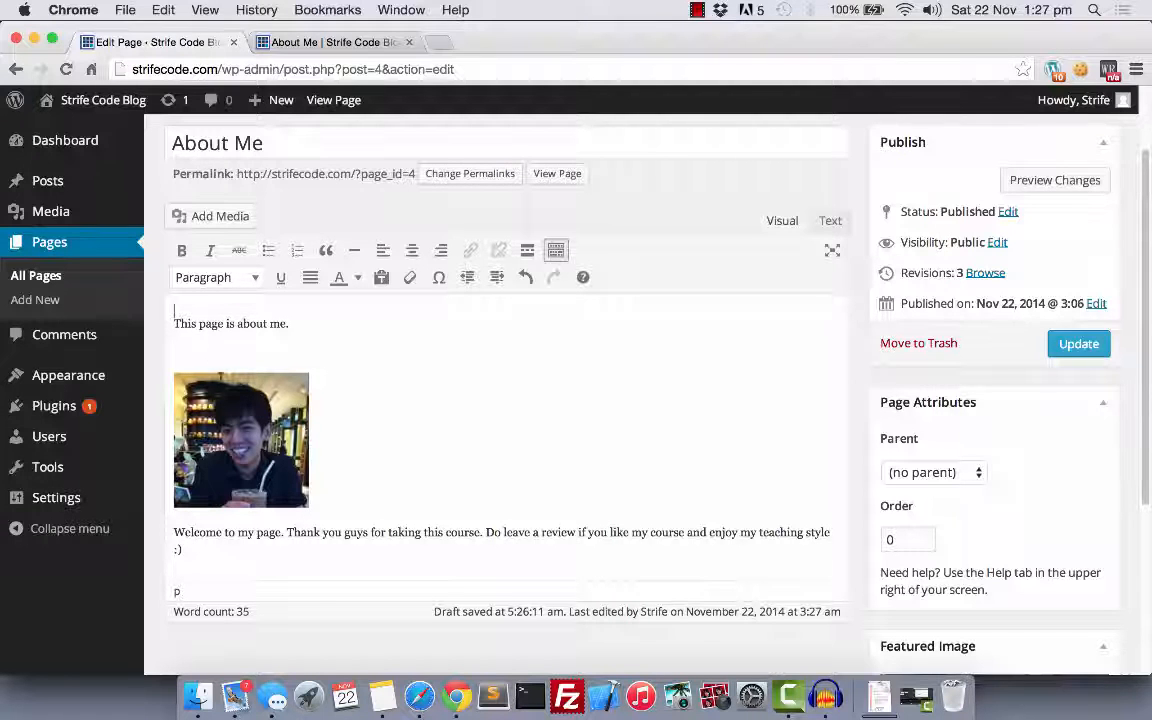
Step: Remove the empty line above the photo and format "This page is about me." as Heading 2
click(190, 354)
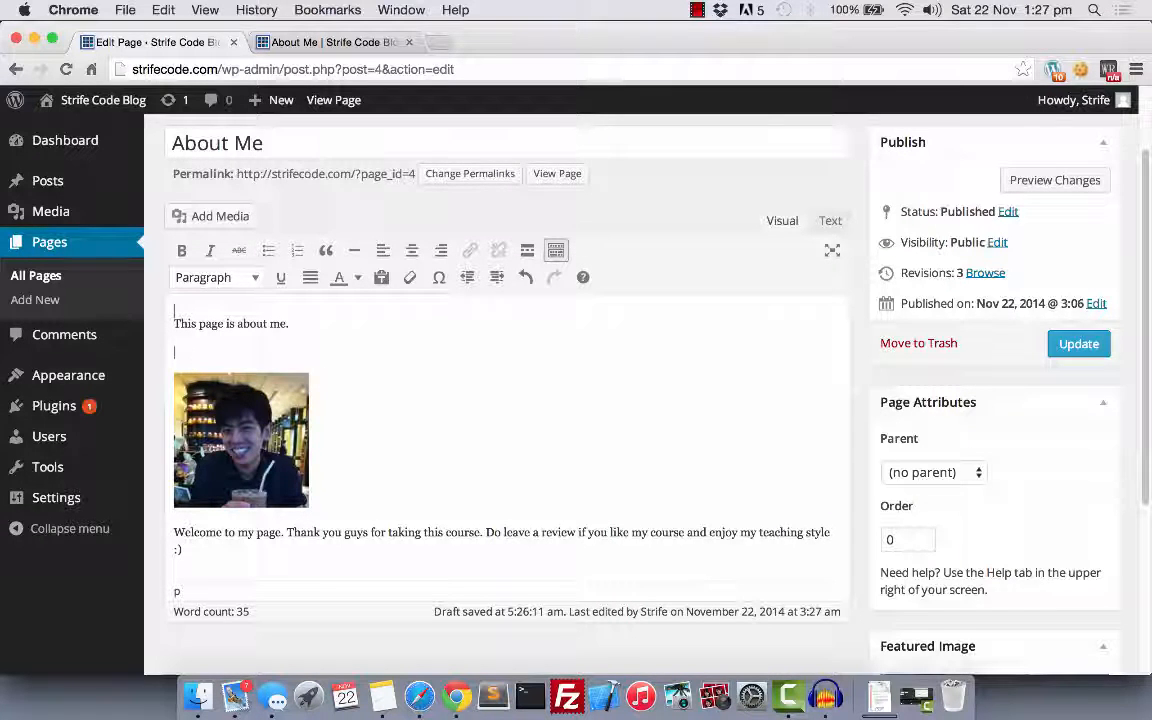
key(BackSpace)
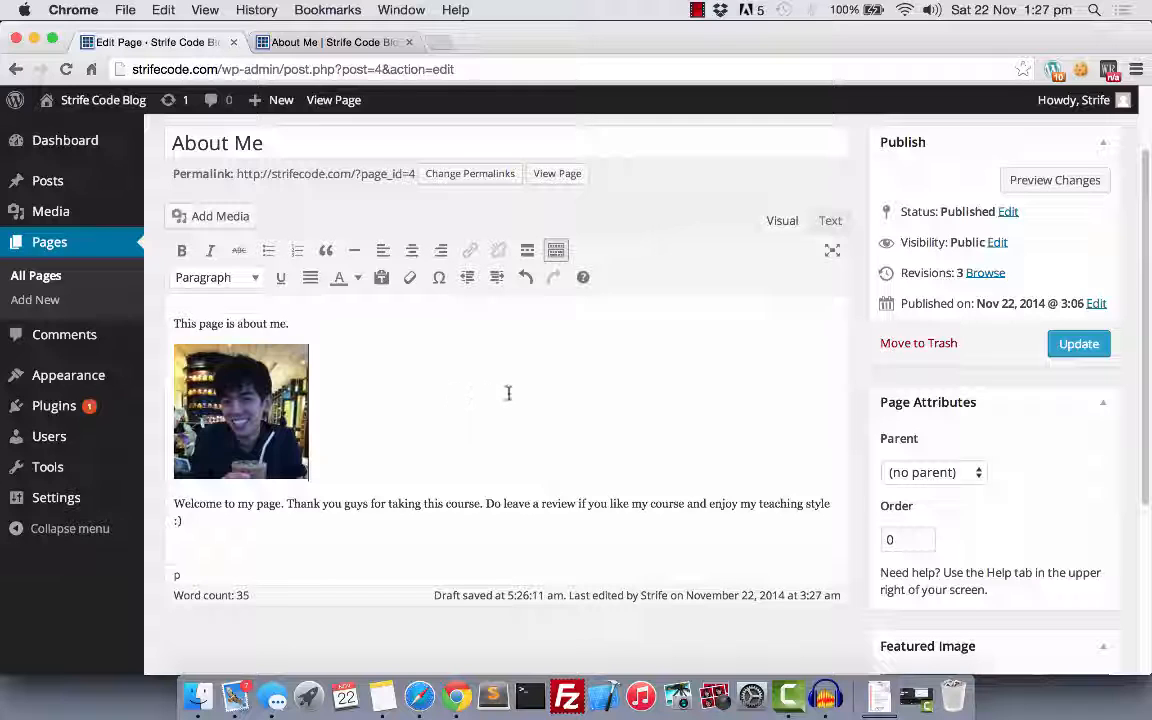
drag(300, 324, 160, 290)
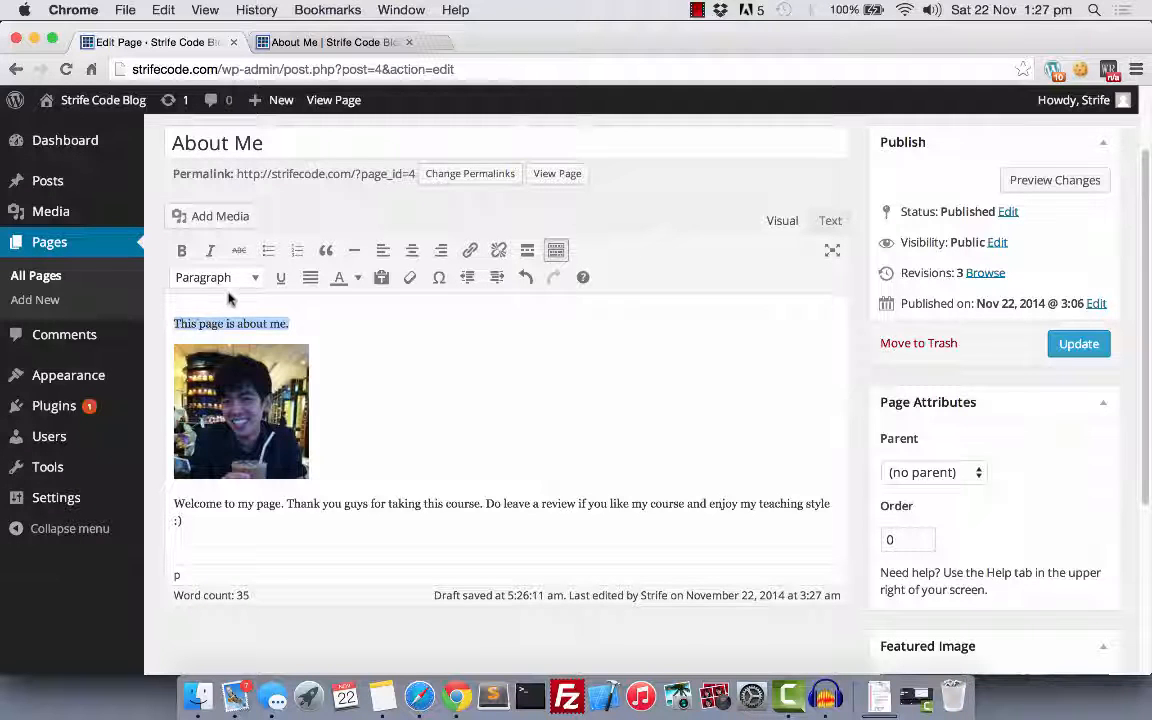
click(256, 279)
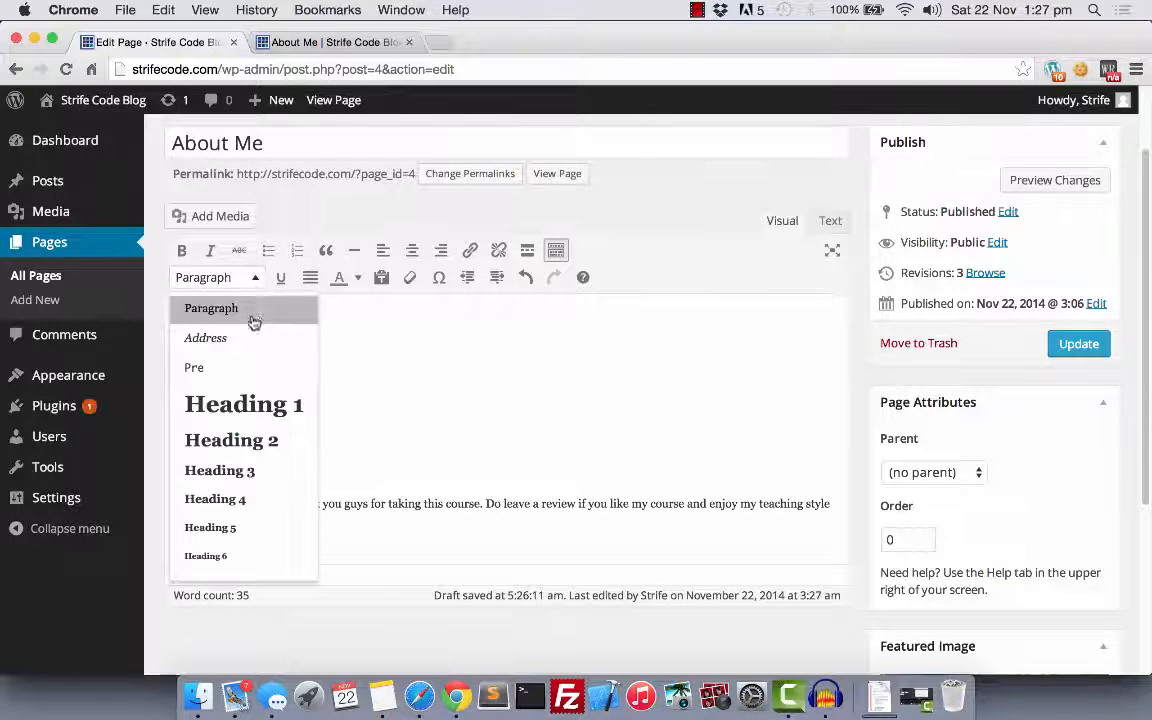
click(245, 449)
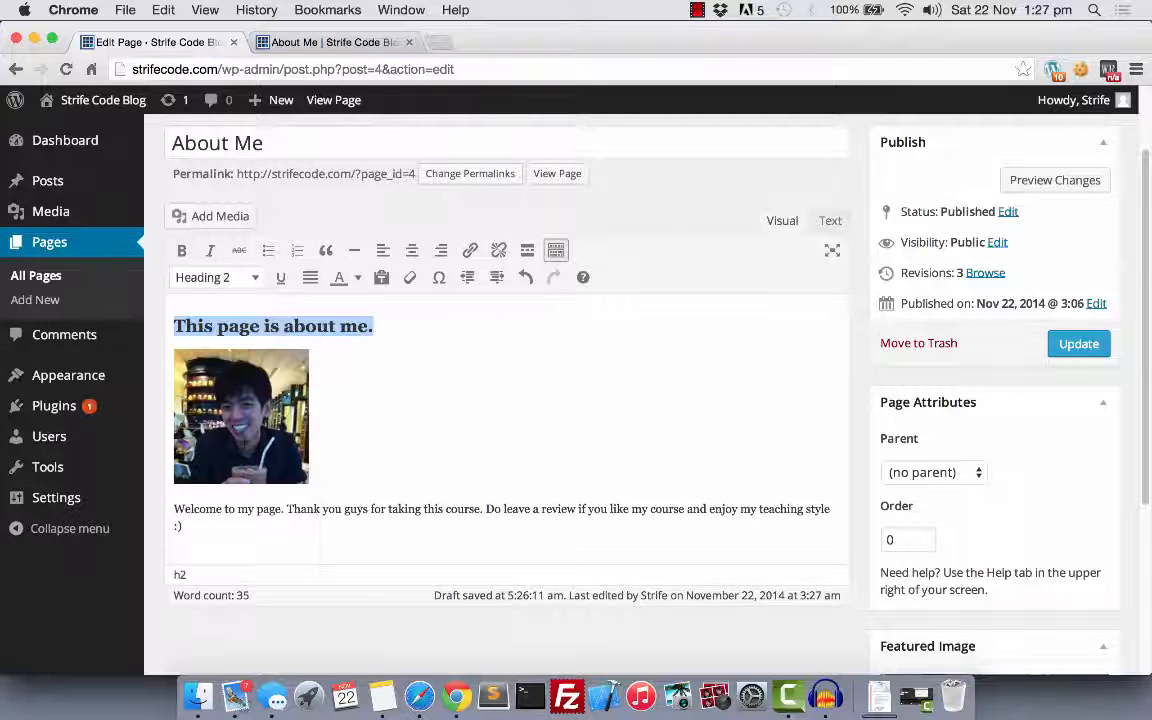
click(409, 328)
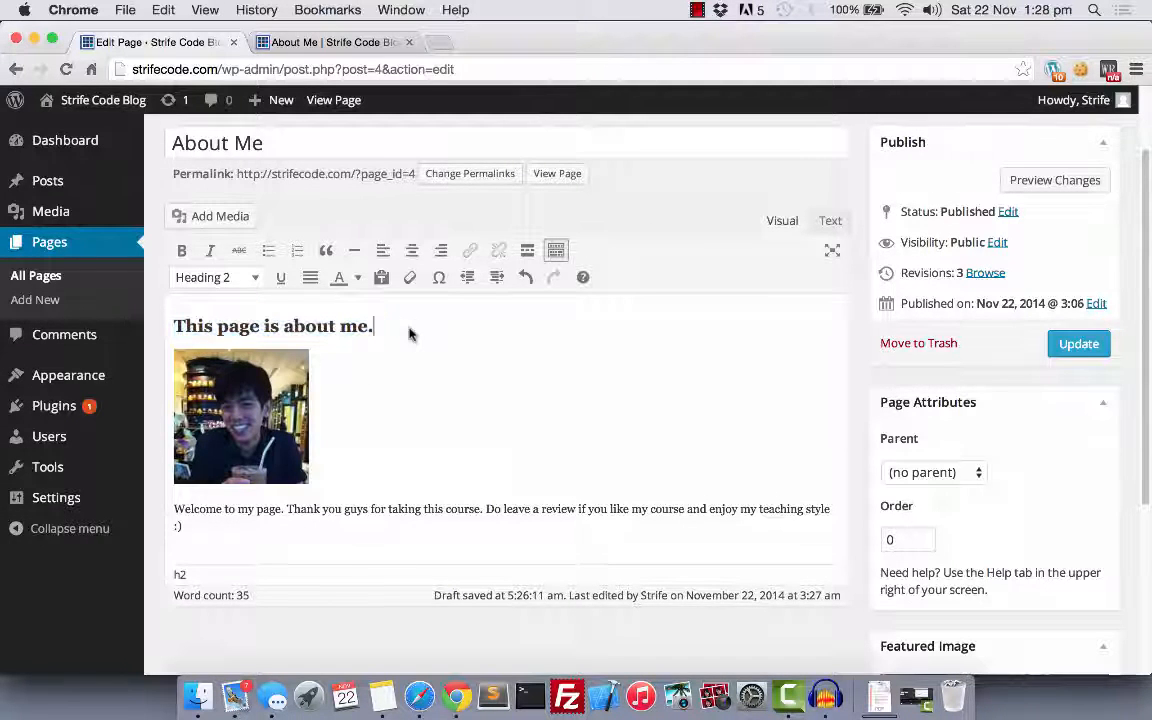
click(223, 530)
drag(223, 530, 175, 508)
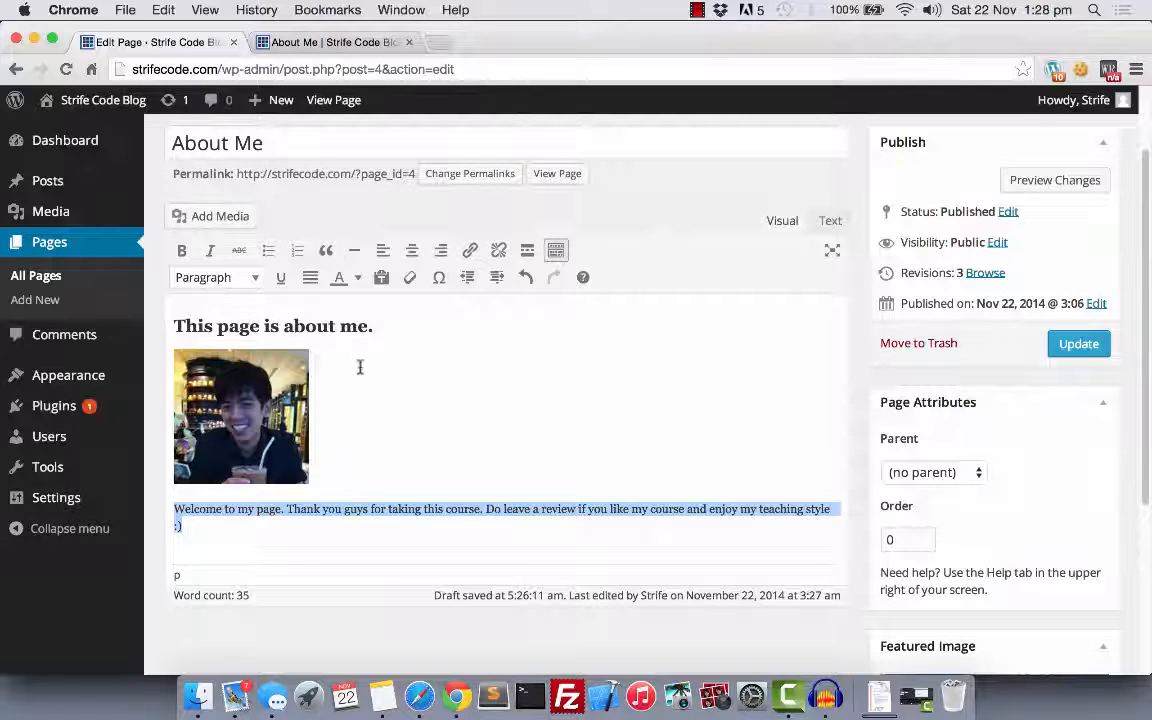
drag(376, 326, 170, 326)
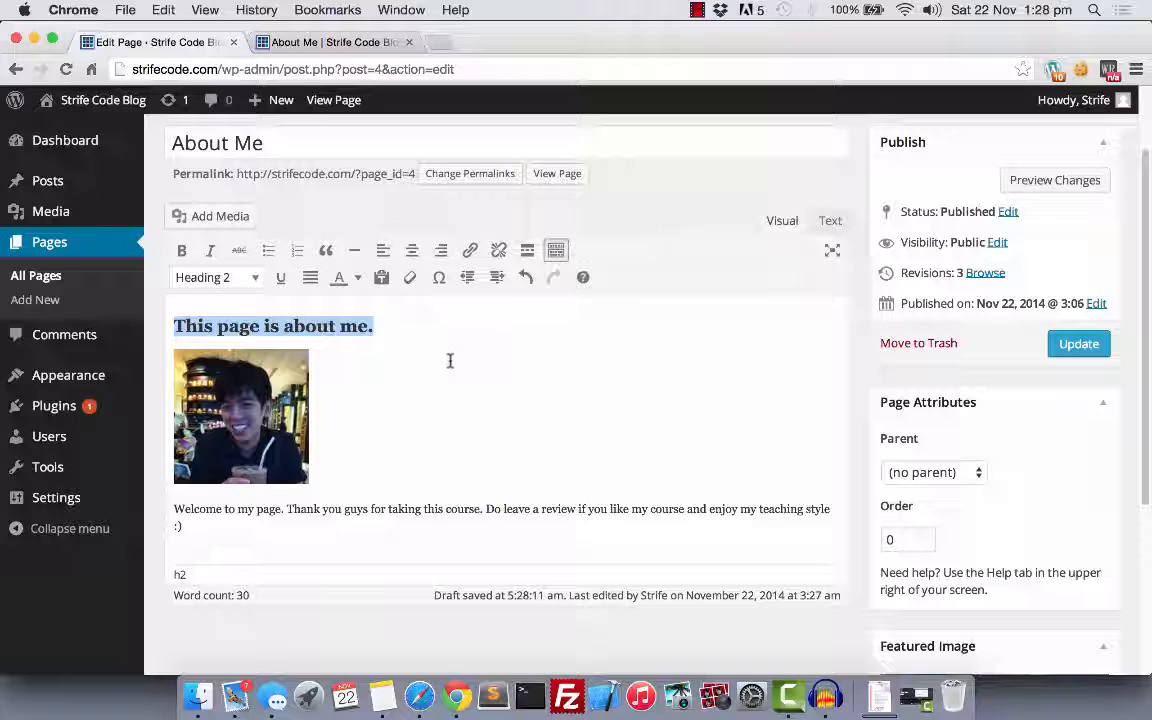
drag(287, 509, 341, 512)
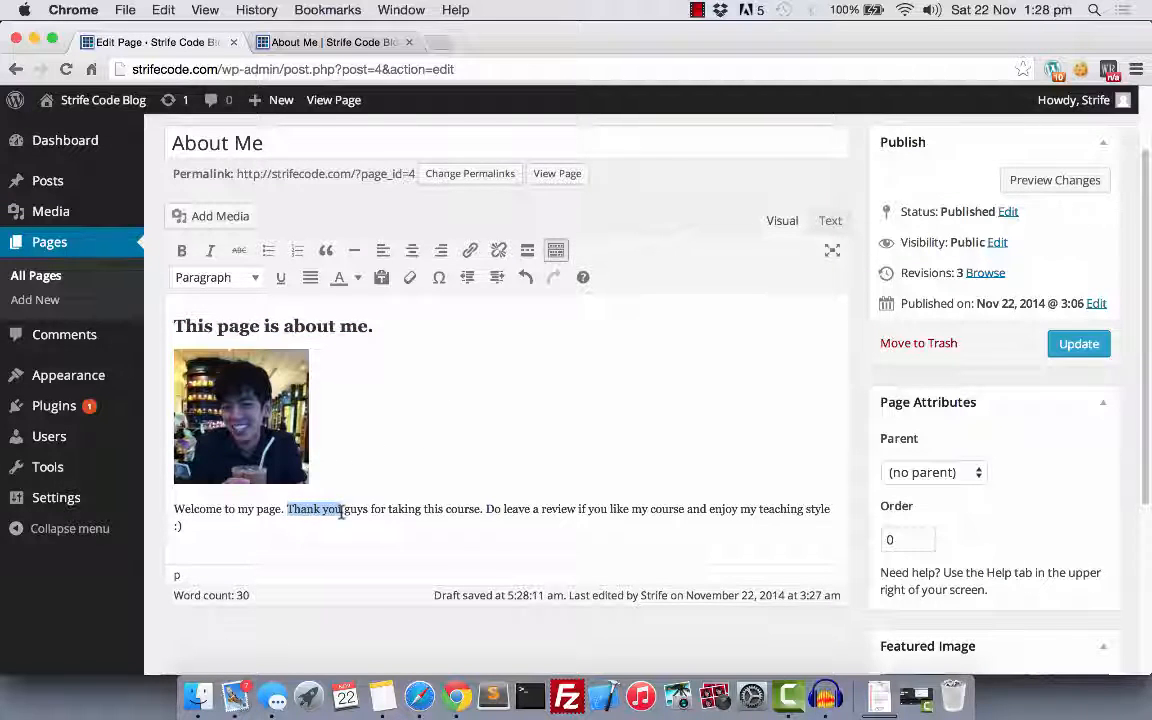
click(472, 251)
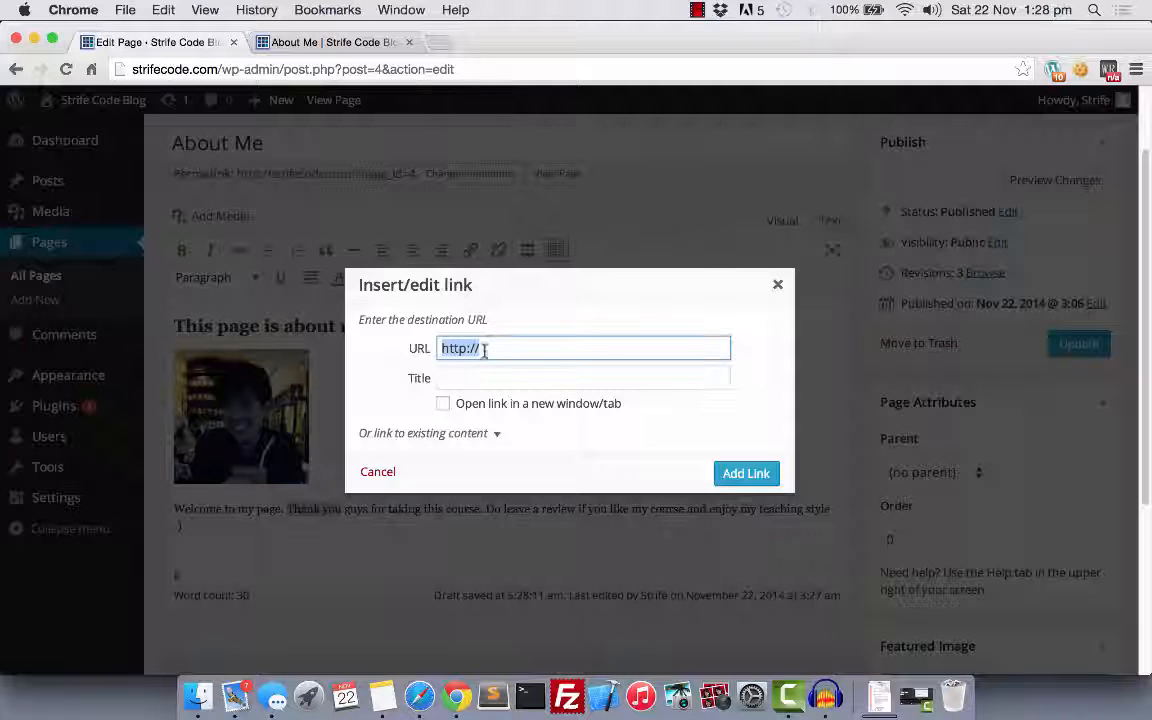
click(436, 433)
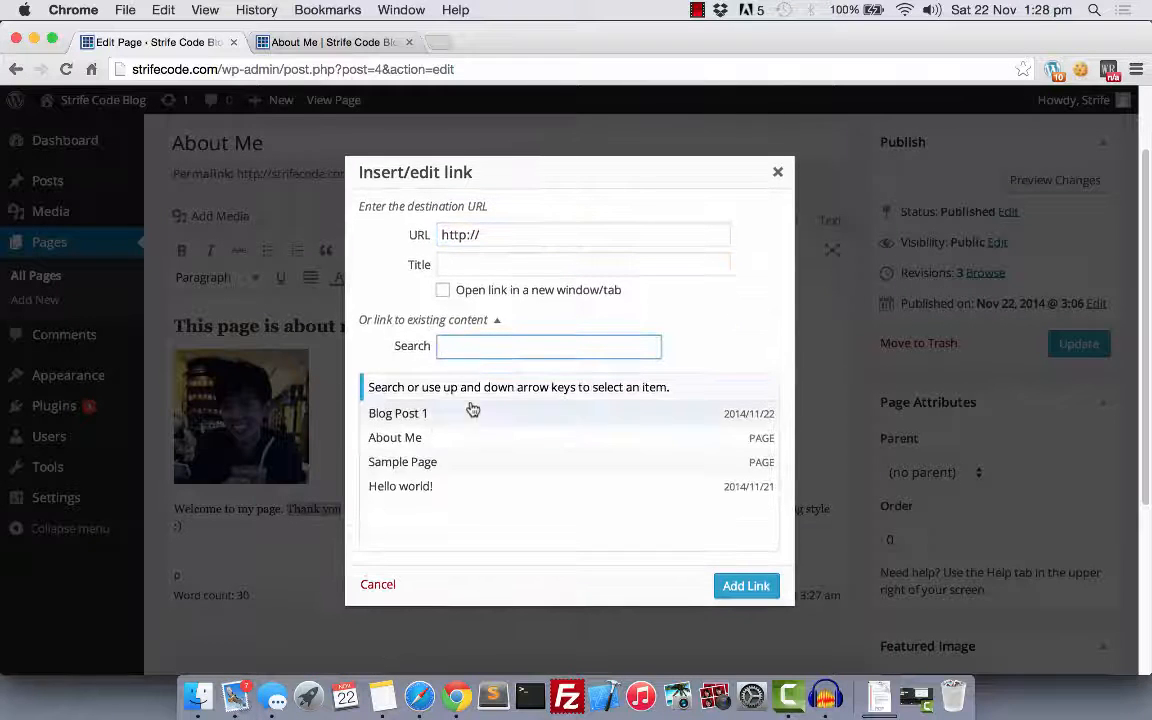
click(378, 586)
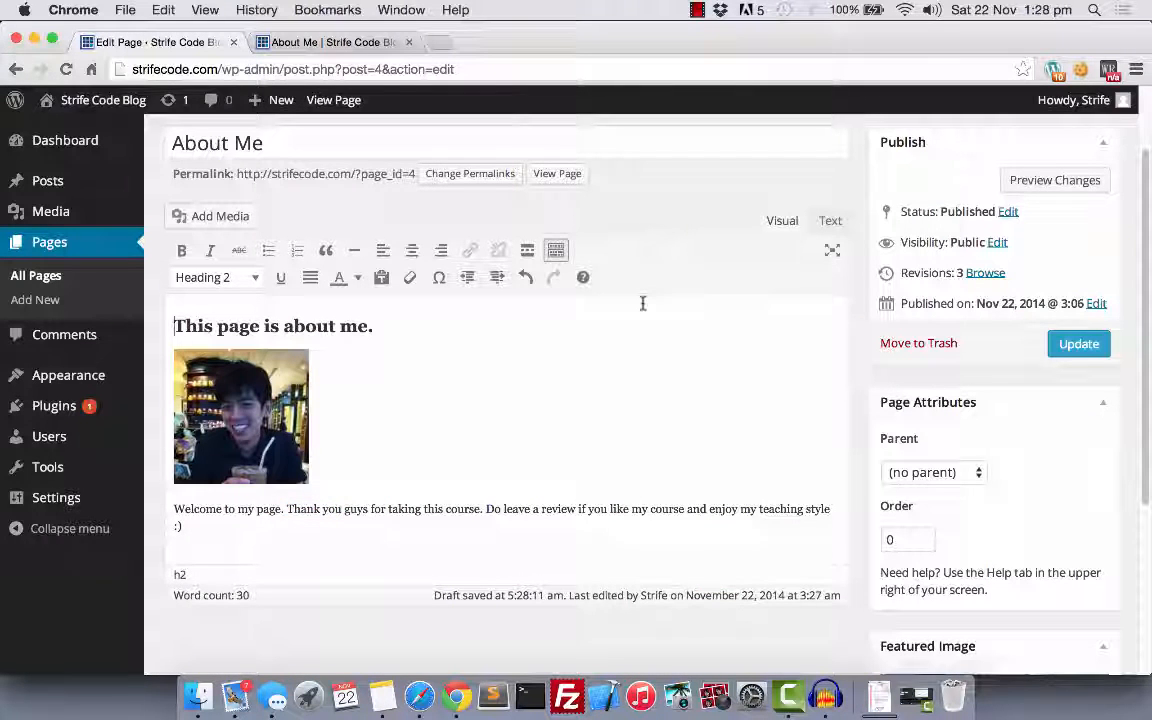
Step: Update the About Me page and view its published version to check the heading, photo and welcome text
click(1079, 350)
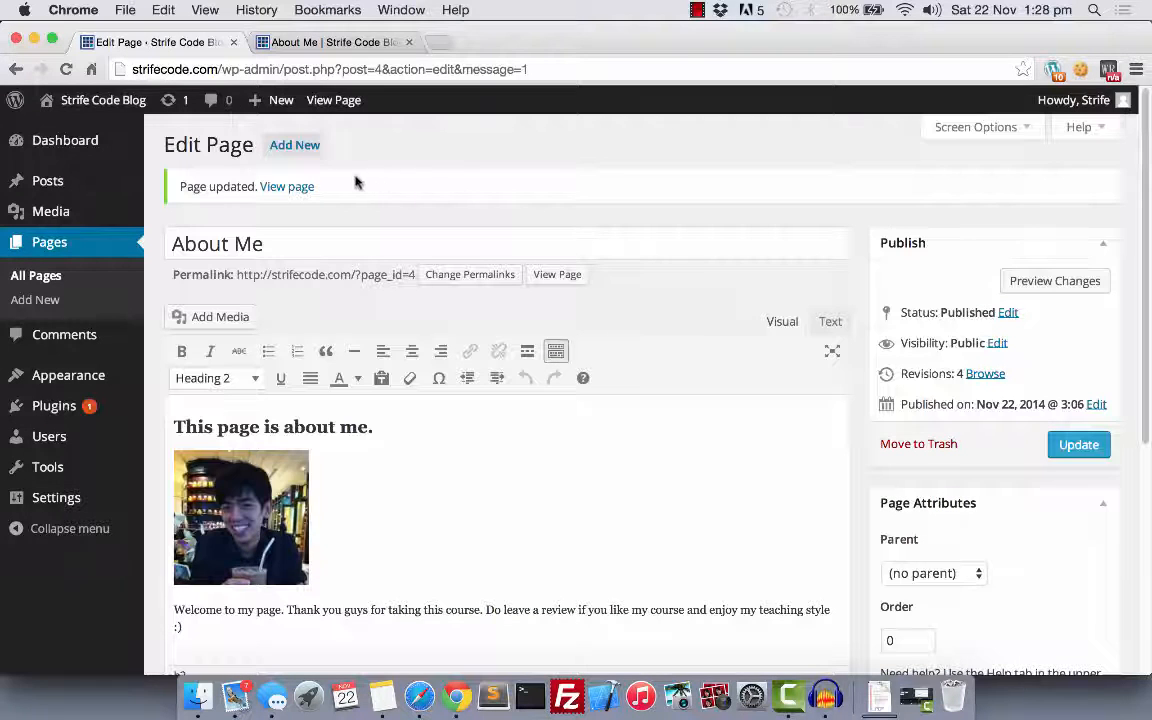
click(292, 188)
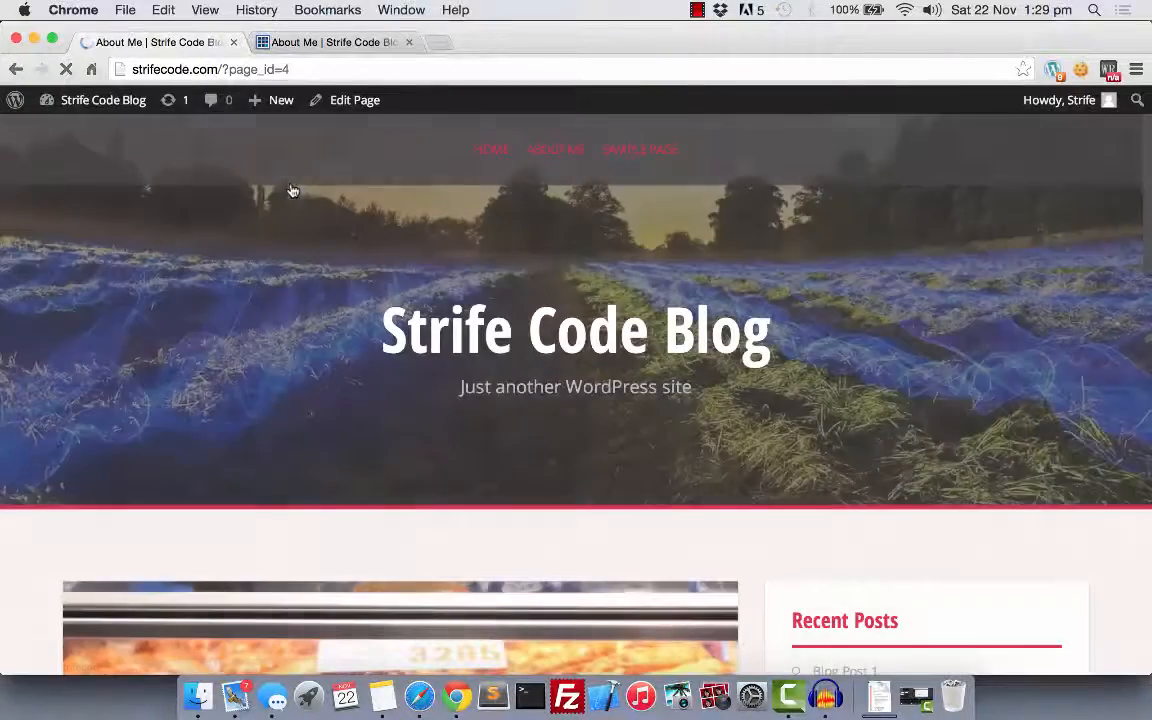
scroll(338, 252, down, 3)
scroll(338, 252, down, 8)
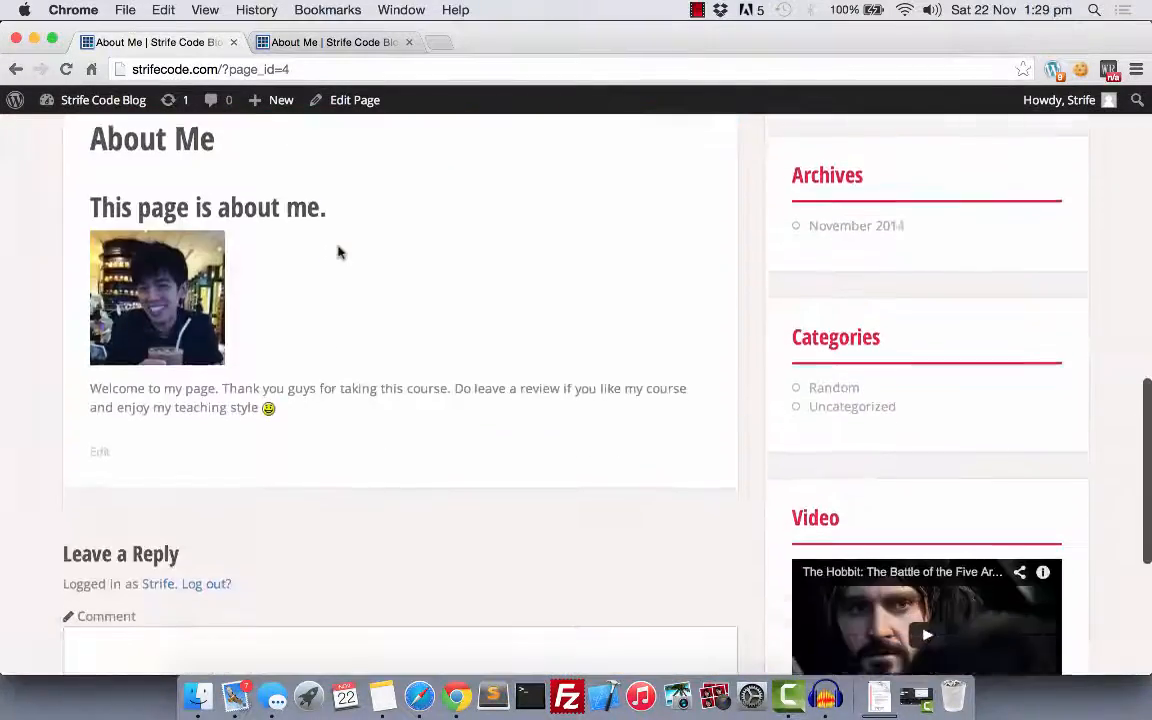
scroll(338, 252, up, 3)
scroll(338, 252, up, 3)
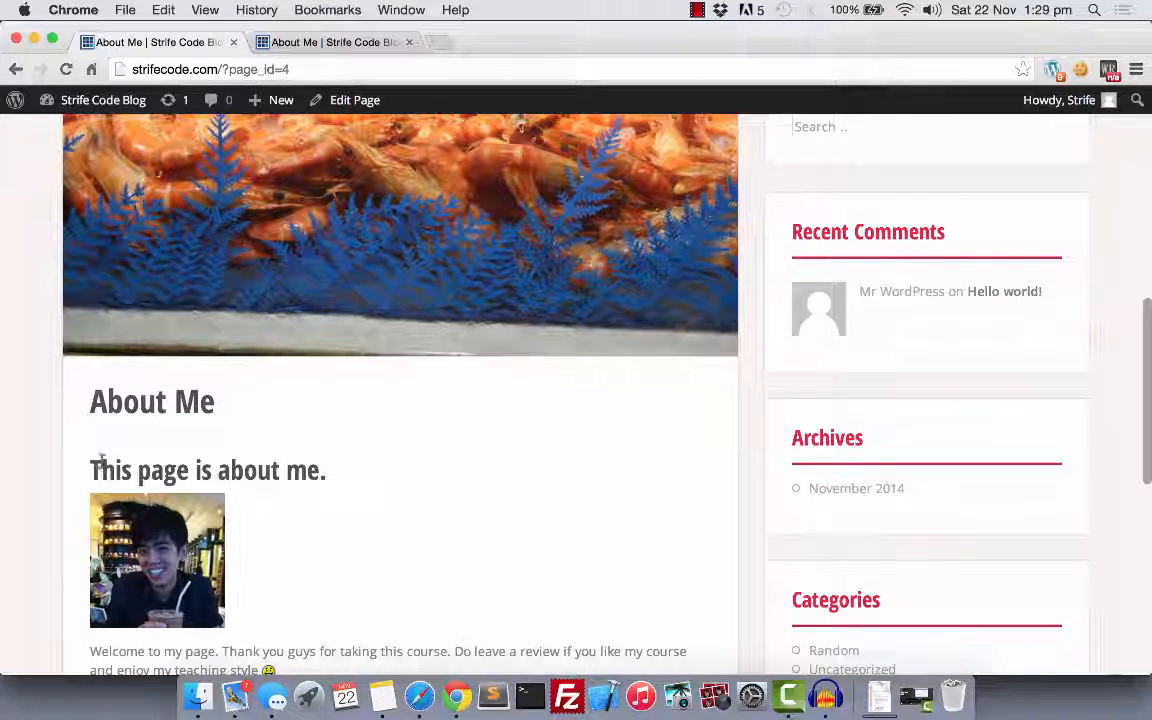
drag(90, 470, 328, 470)
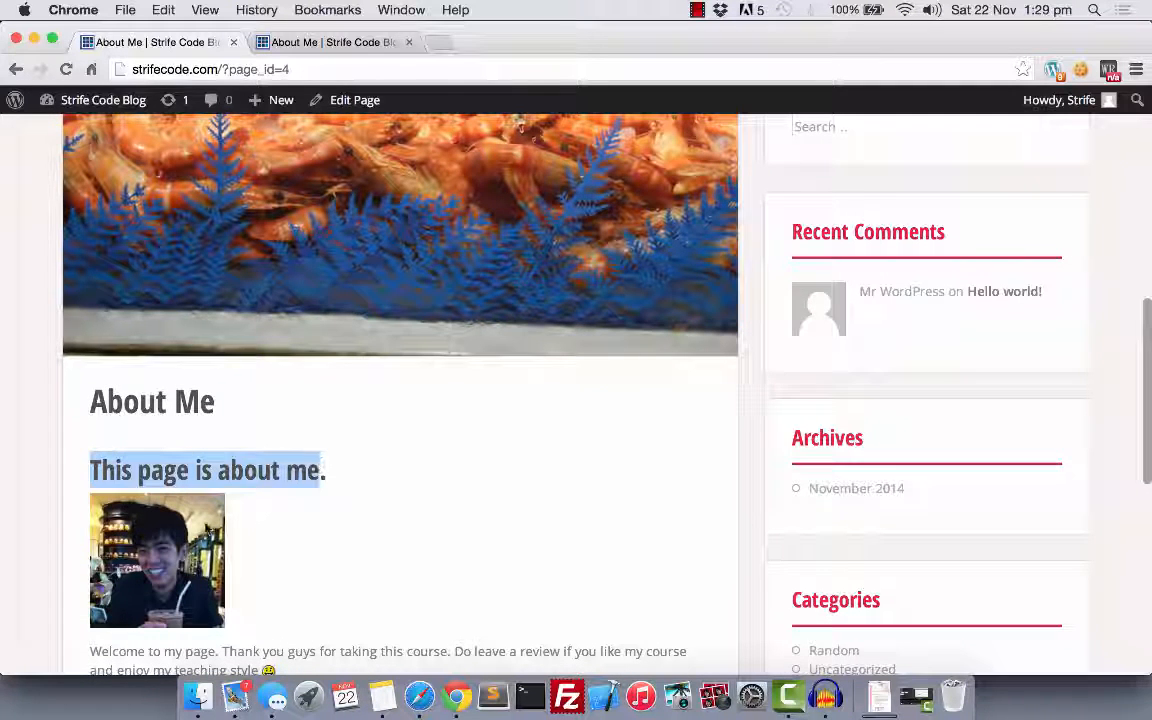